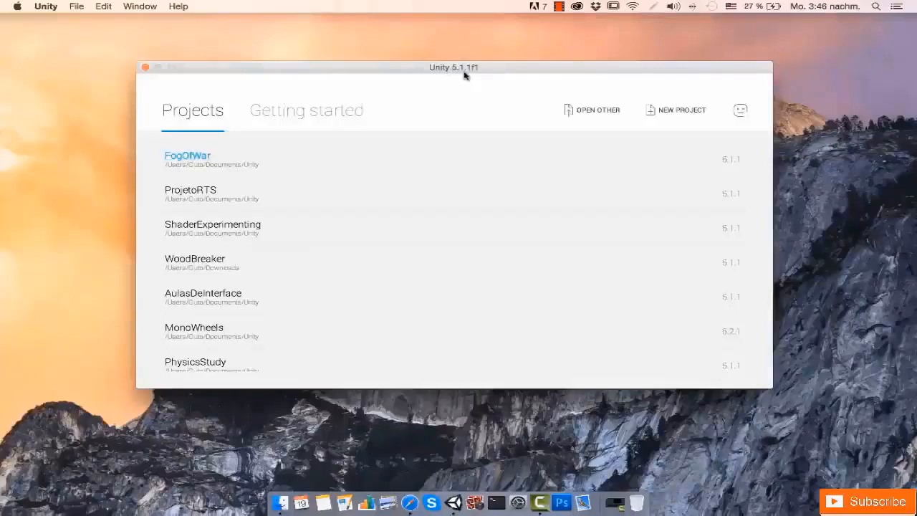
Create a new 2D project named WoodBreakerGame.
click(679, 113)
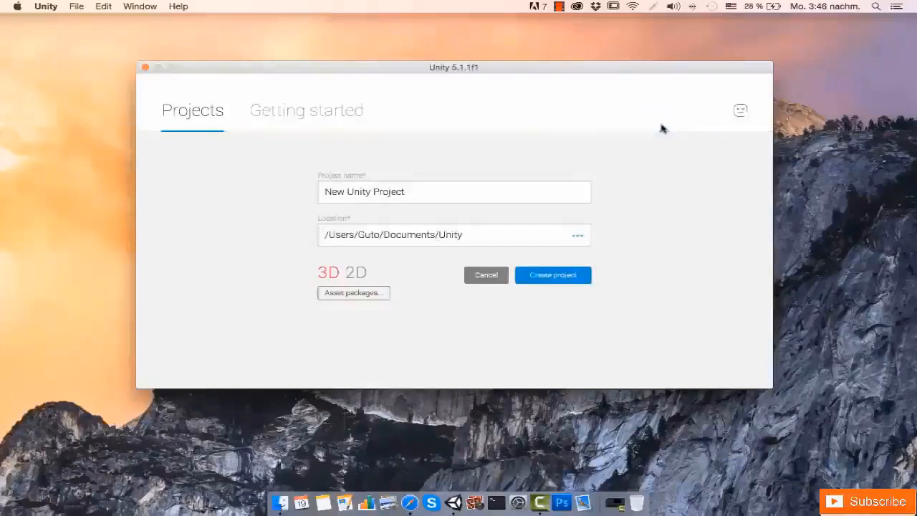
click(360, 275)
drag(433, 192, 271, 196)
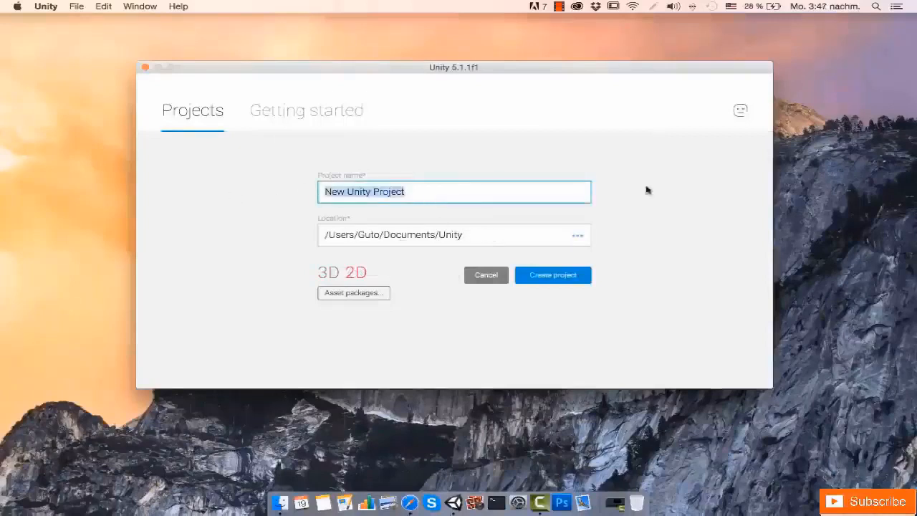
text(WoodBreakerP)
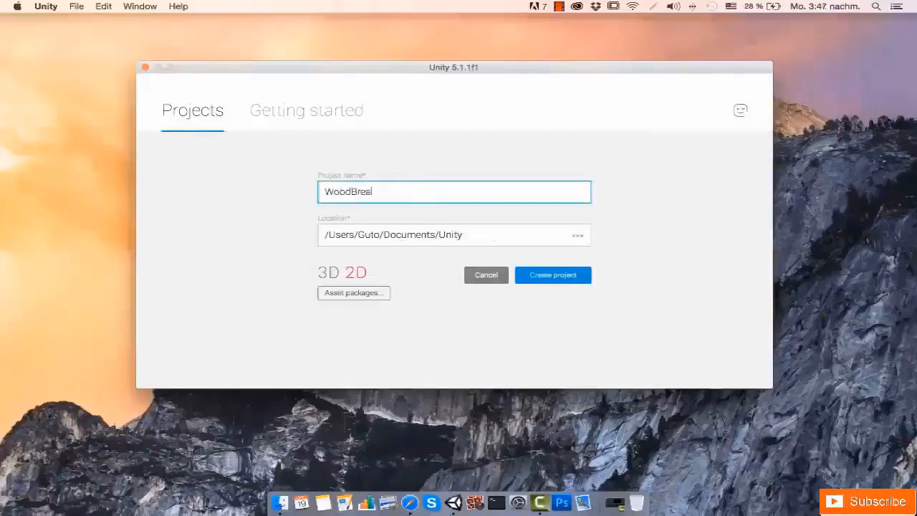
key(BackSpace)
text(Game)
click(557, 281)
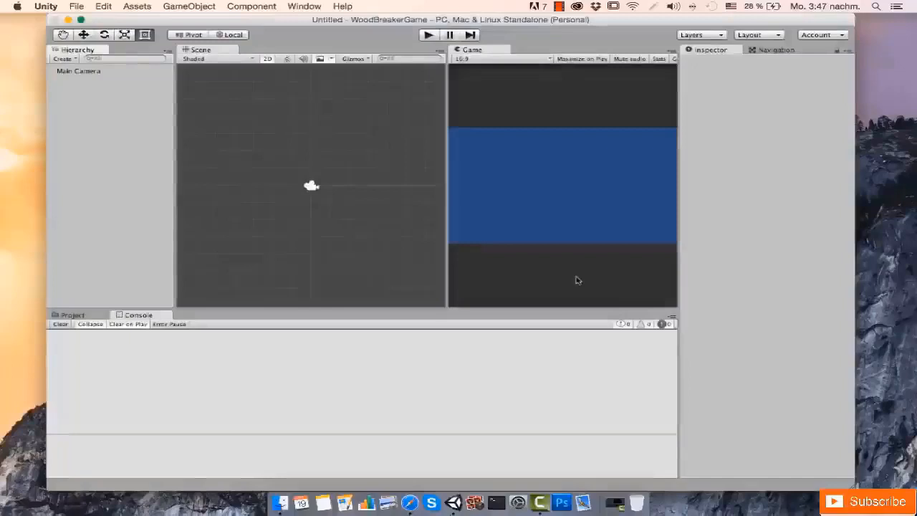
Show the project's assets, switch to Finder and review the images in the Sprites folder's Game and UI subfolders.
click(73, 315)
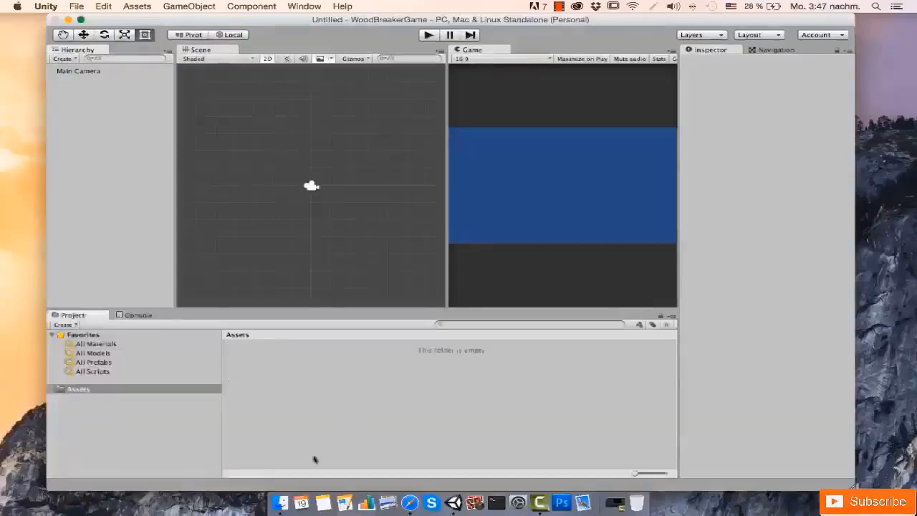
click(281, 502)
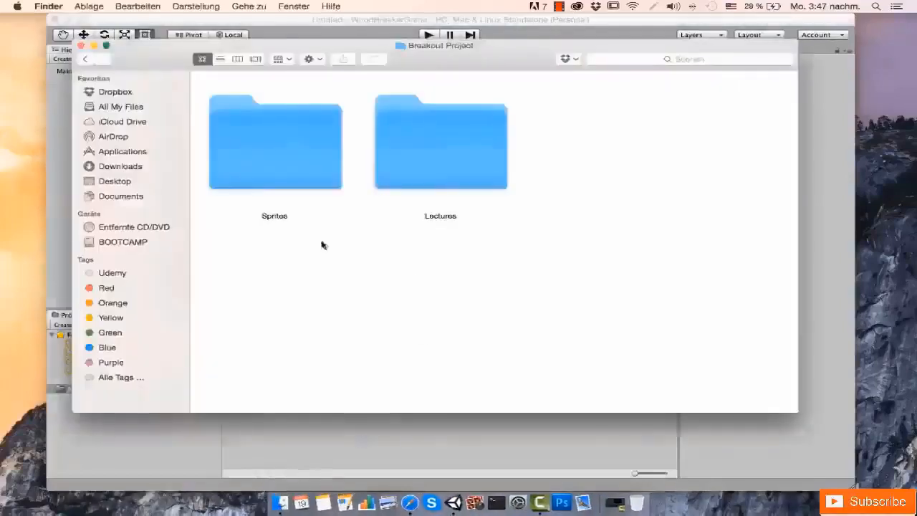
double_click(290, 170)
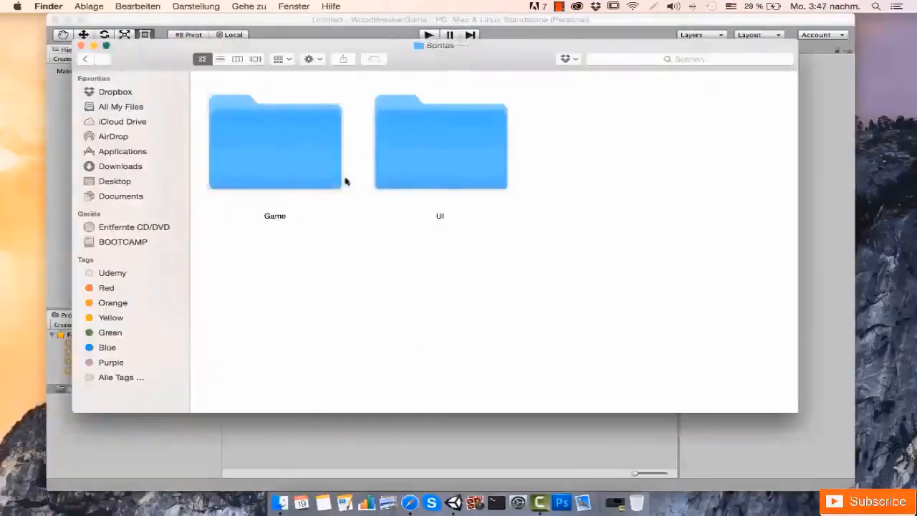
double_click(294, 172)
scroll(398, 256, down, 2)
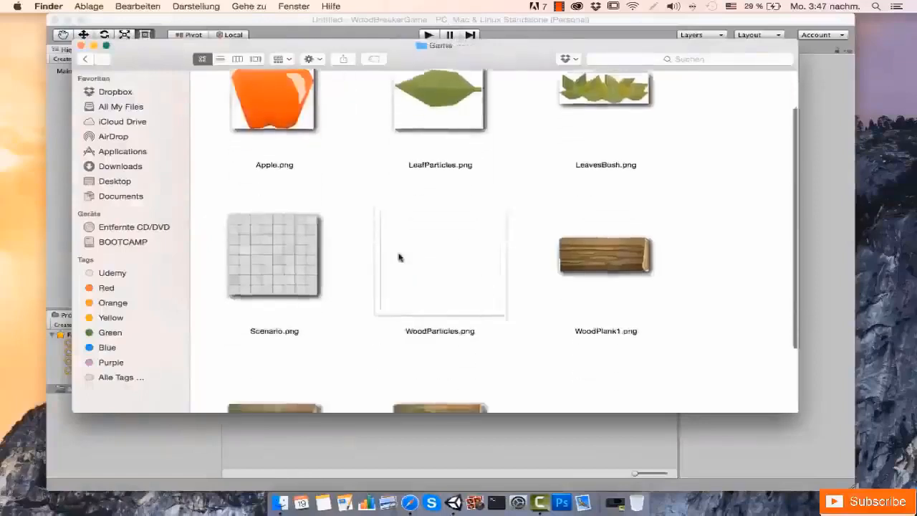
scroll(399, 258, down, 3)
scroll(401, 256, up, 5)
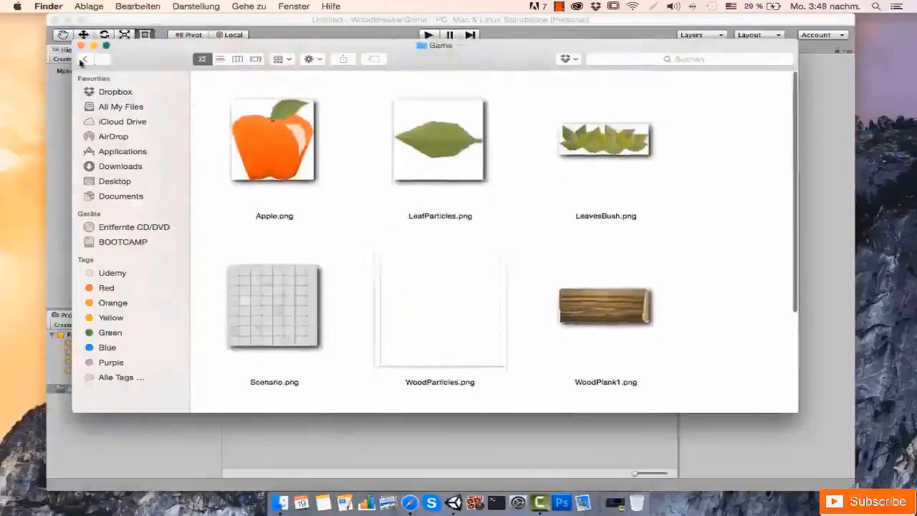
click(83, 60)
double_click(446, 177)
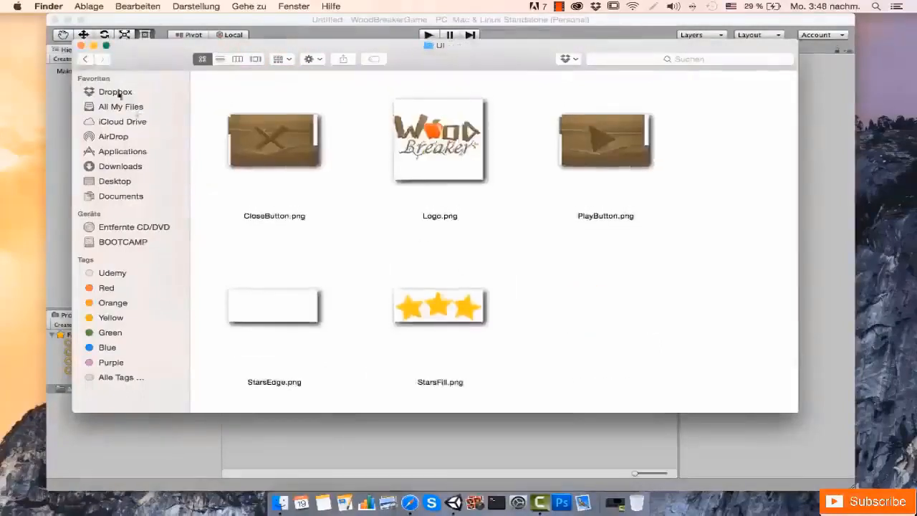
click(80, 59)
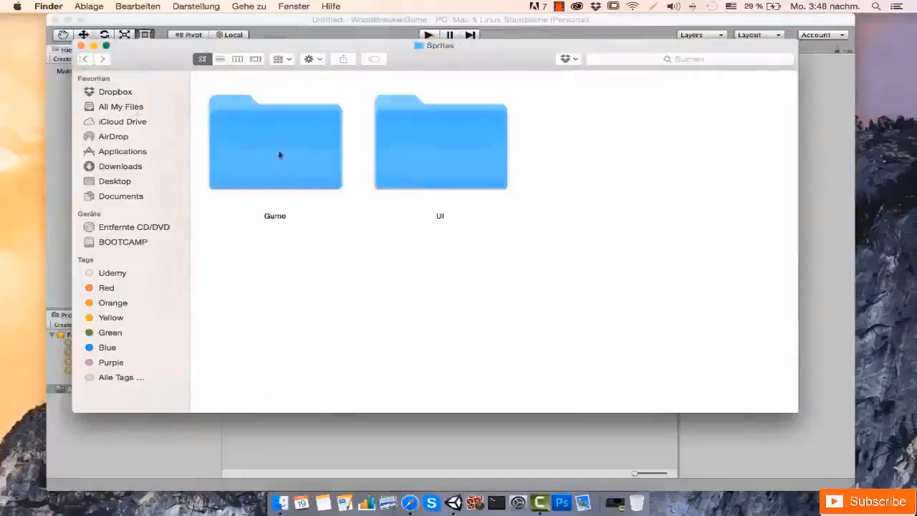
Import the Sprites folder from Breakout Project into the Unity project's Assets and close the Finder window.
click(84, 59)
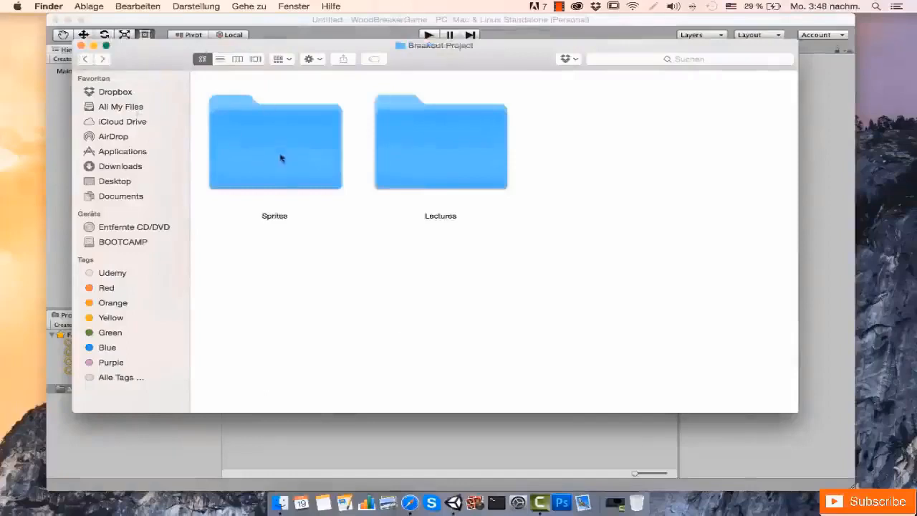
drag(297, 154, 334, 454)
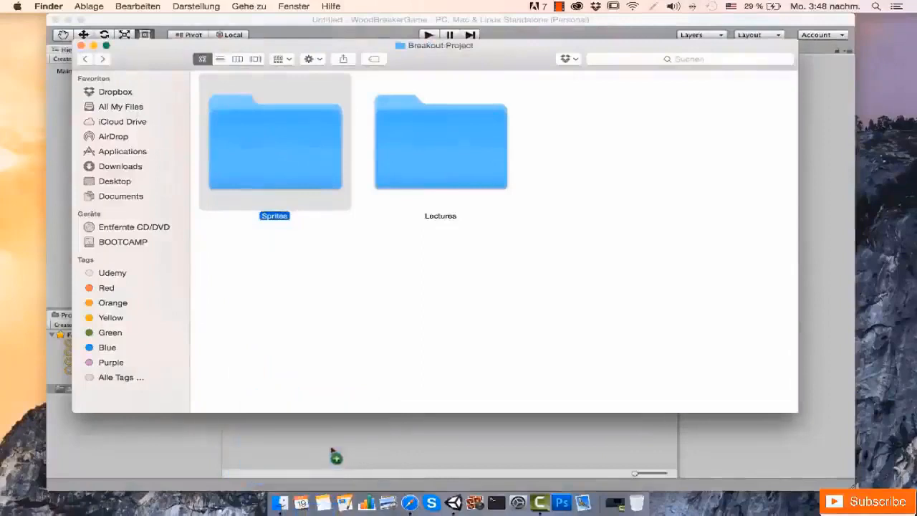
click(81, 45)
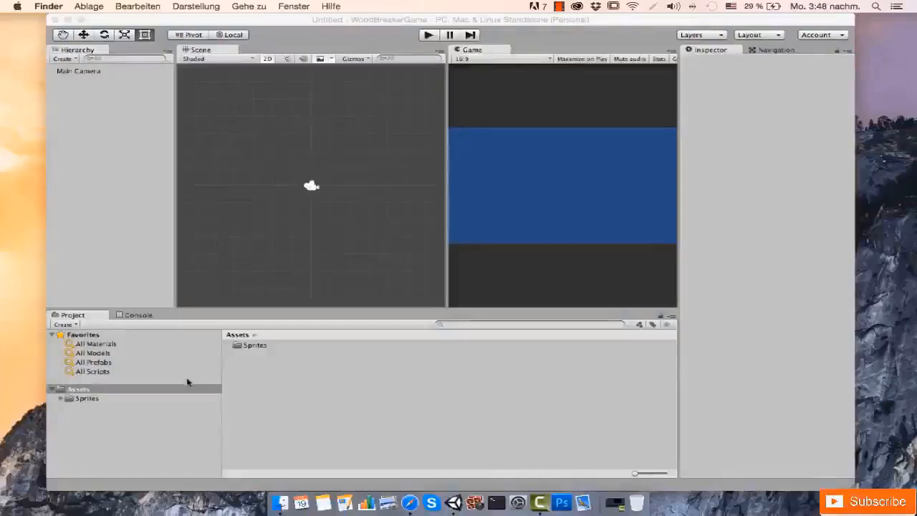
Review the Apple image's import settings in the Game sprites folder, keeping its Texture Type as Sprite (2D and UI).
double_click(258, 347)
double_click(256, 348)
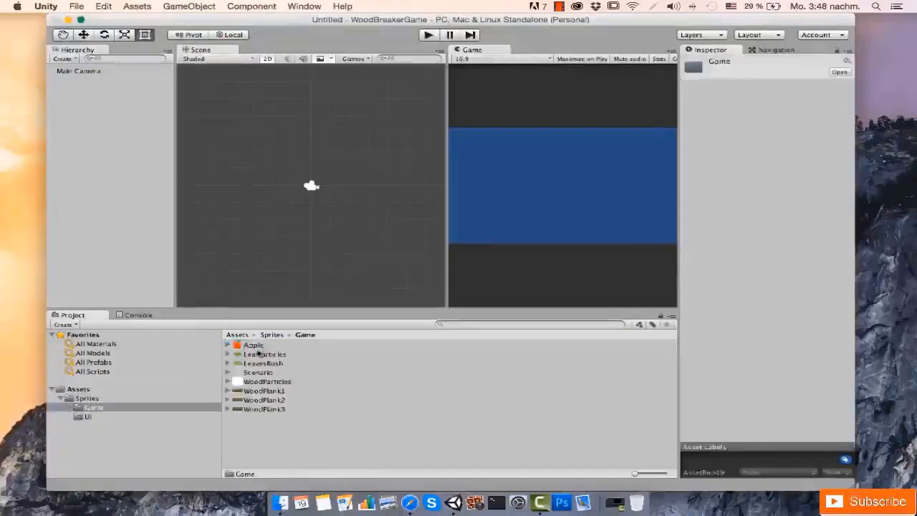
click(255, 347)
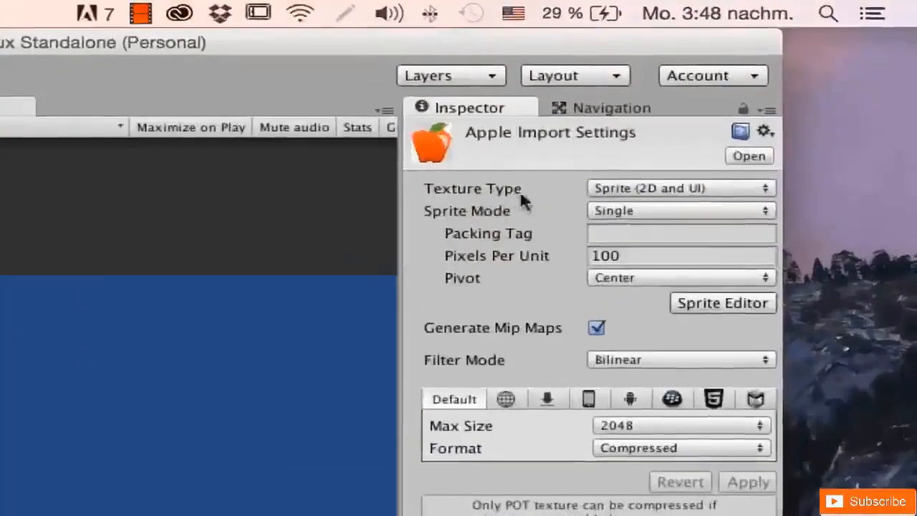
click(666, 190)
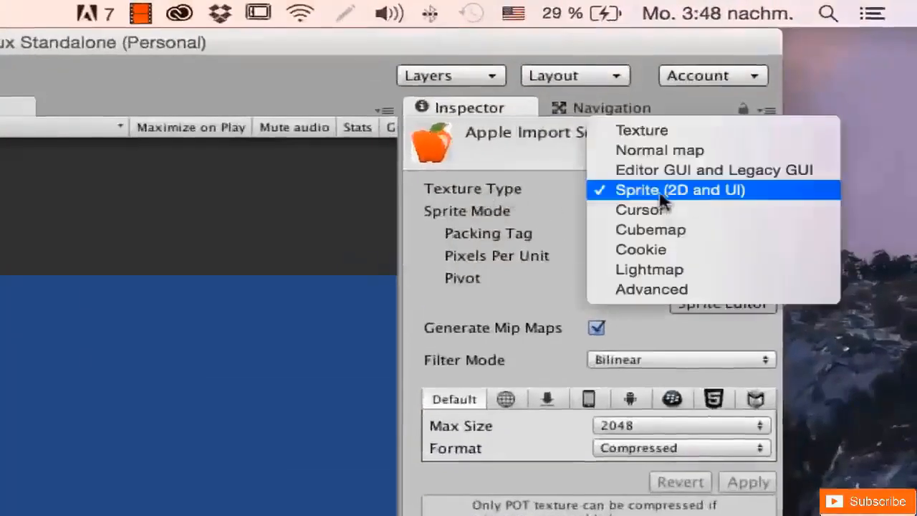
click(638, 192)
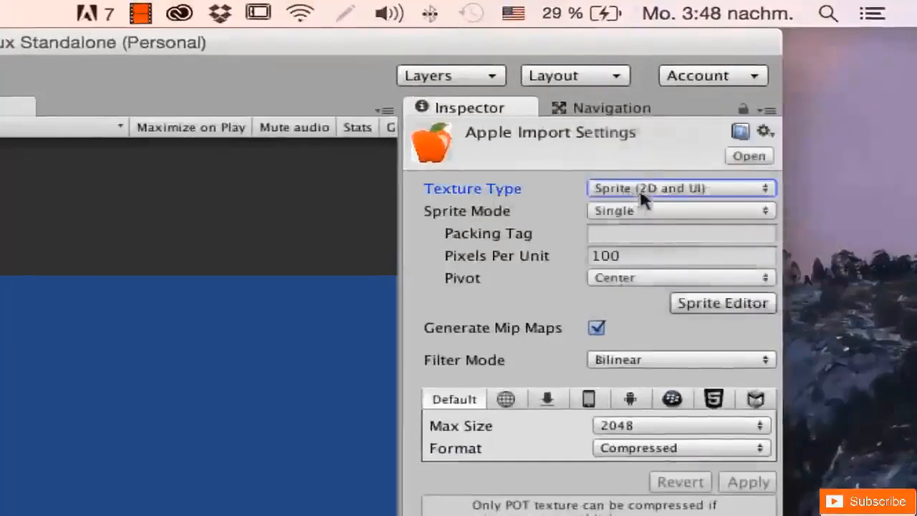
click(640, 192)
click(665, 201)
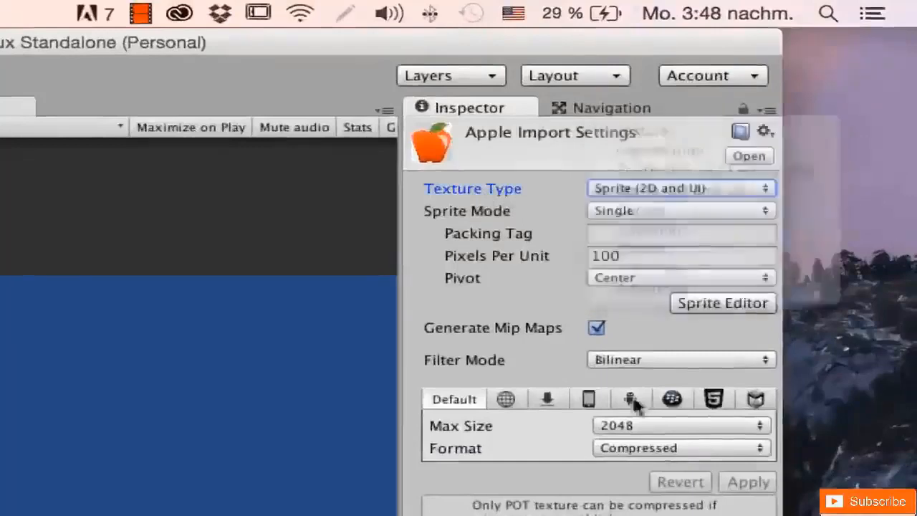
click(735, 484)
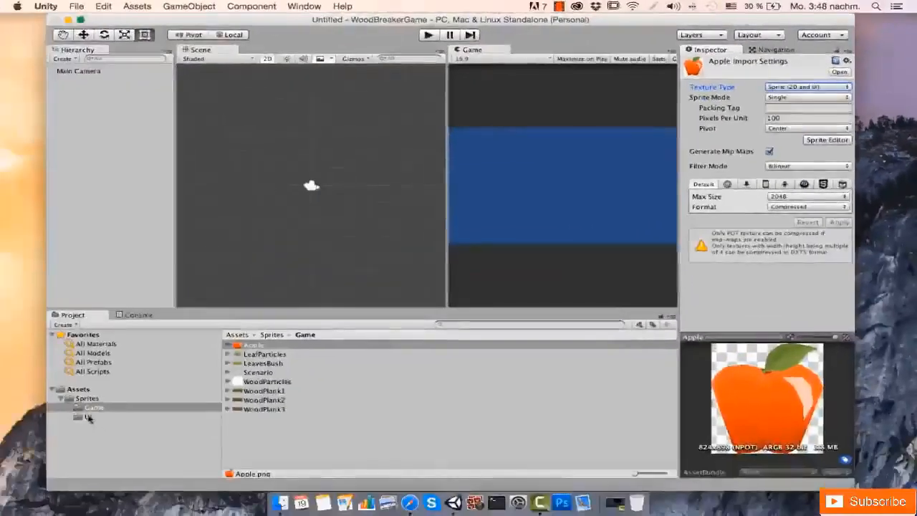
Check the import settings of the CloseButton image in the UI sprites folder.
click(88, 417)
click(313, 347)
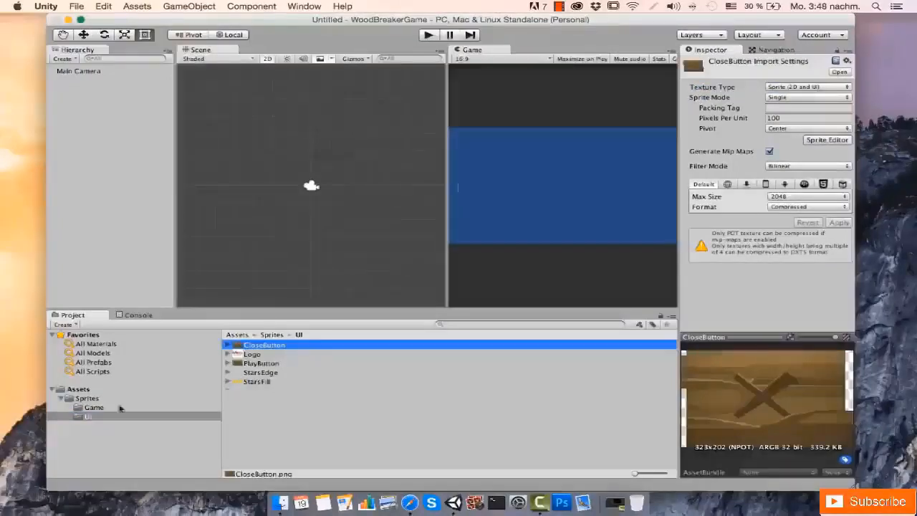
click(93, 407)
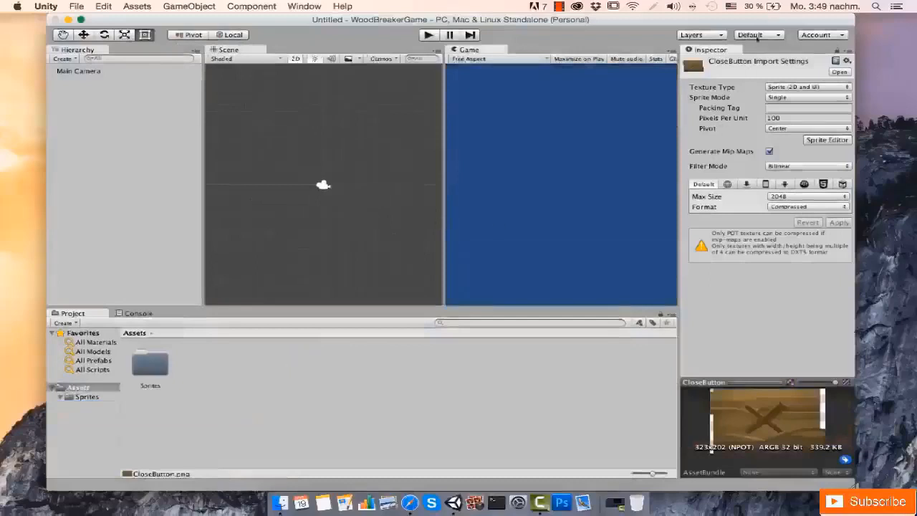
Apply the Default layout, dock the Game view beside the Scene view, and narrow the Hierarchy to give both views similar widths.
click(758, 35)
click(759, 65)
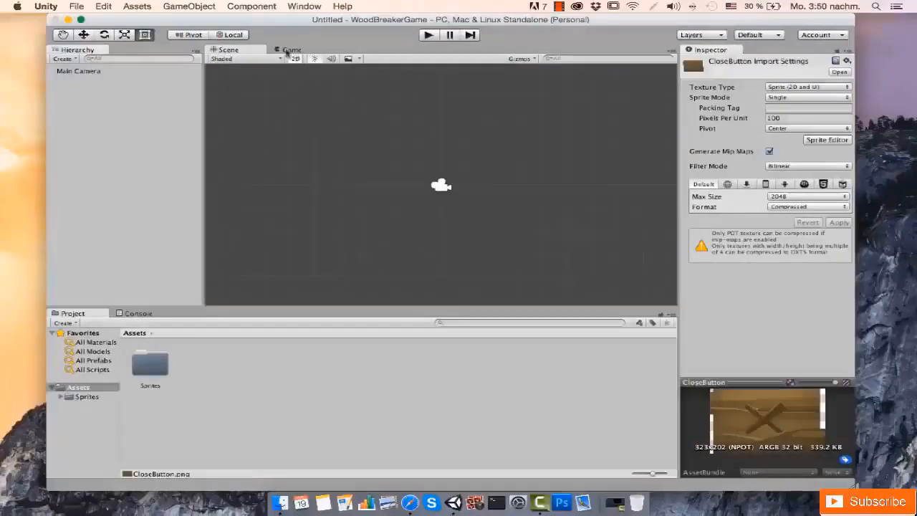
drag(285, 49, 474, 183)
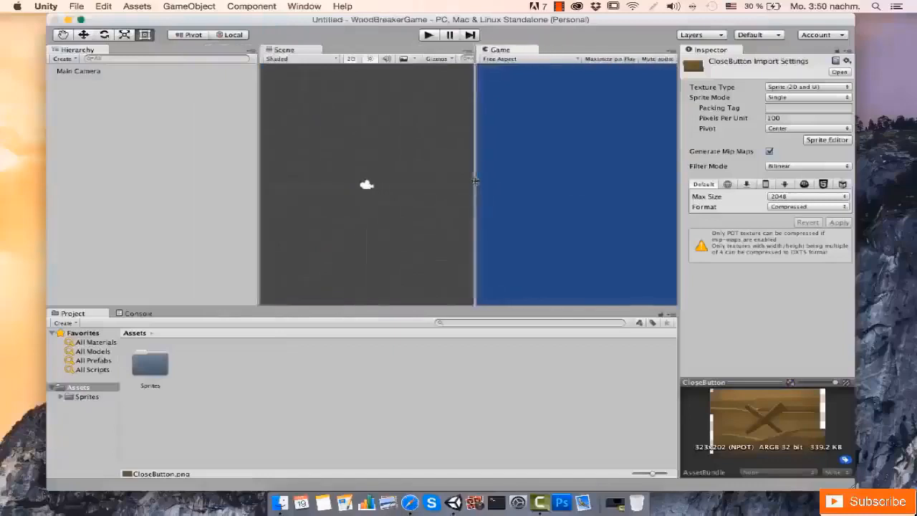
drag(258, 206, 177, 205)
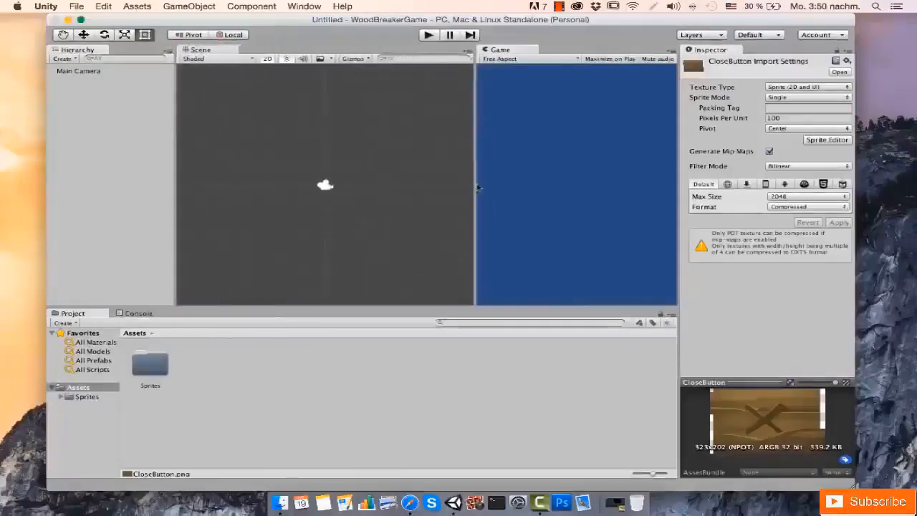
drag(475, 186, 442, 188)
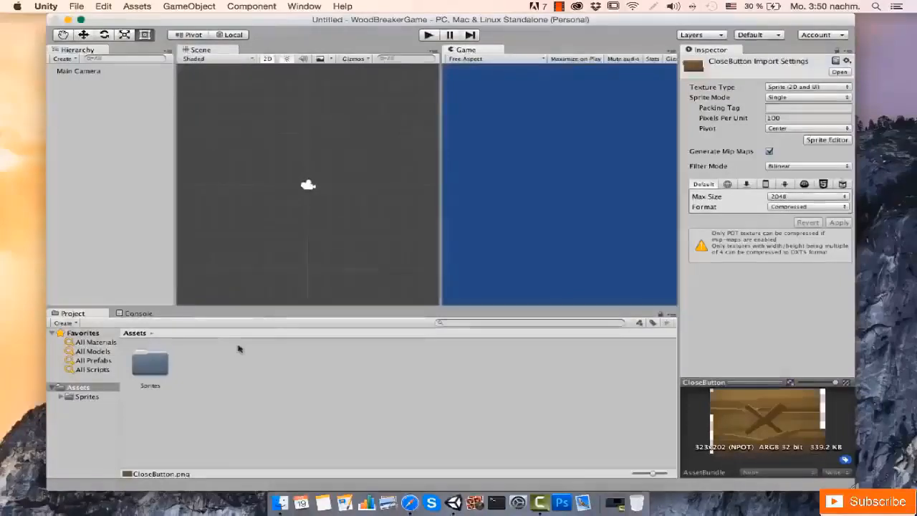
Place the WoodPlank1 sprite from the Game sprites folder near the centre of the scene.
click(91, 397)
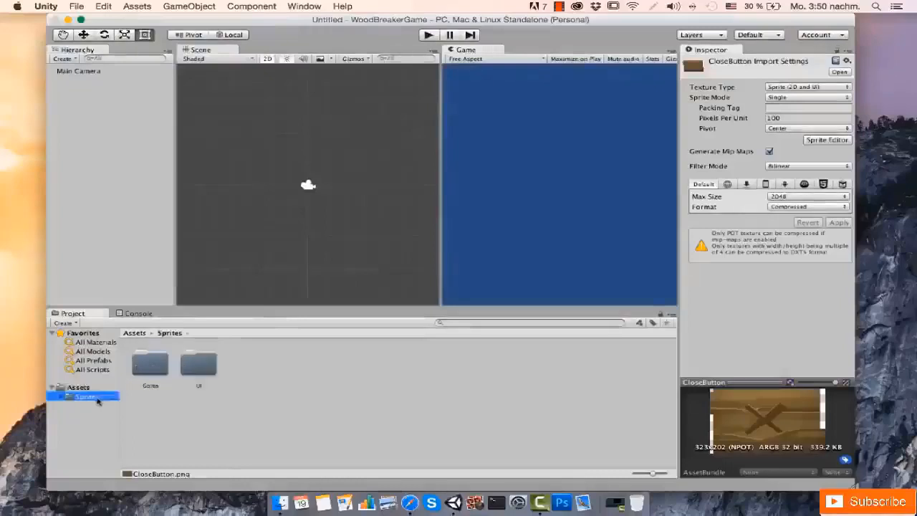
double_click(150, 364)
click(406, 363)
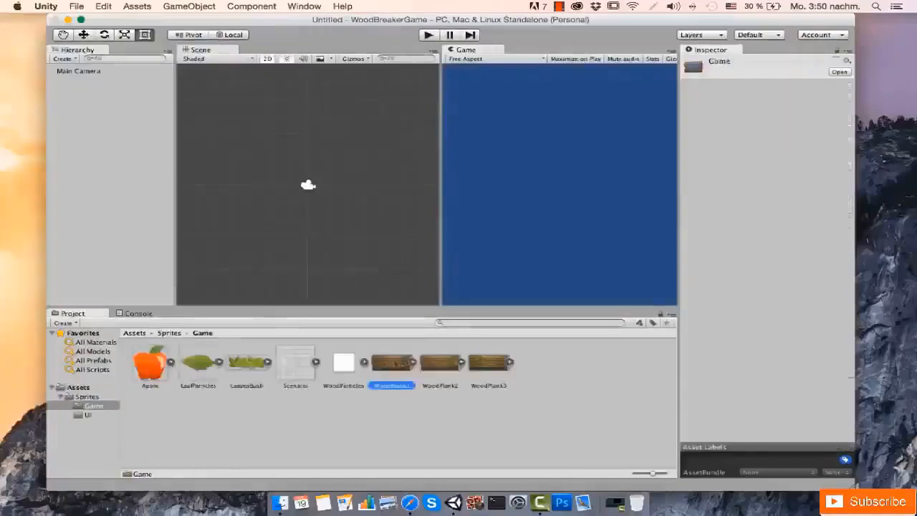
click(150, 372)
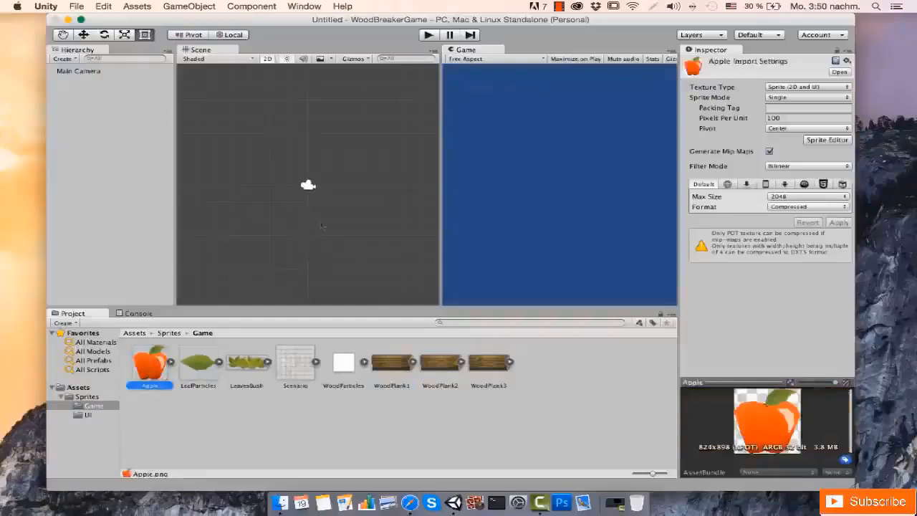
click(254, 353)
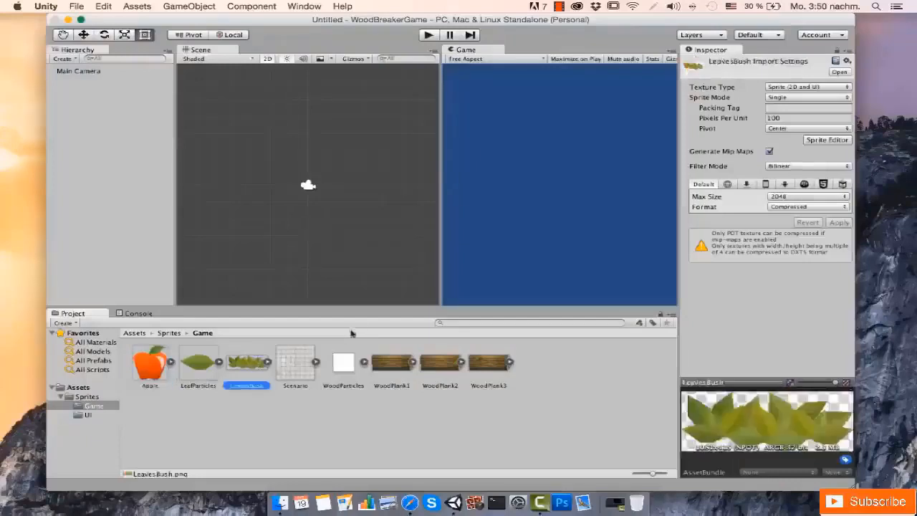
click(386, 364)
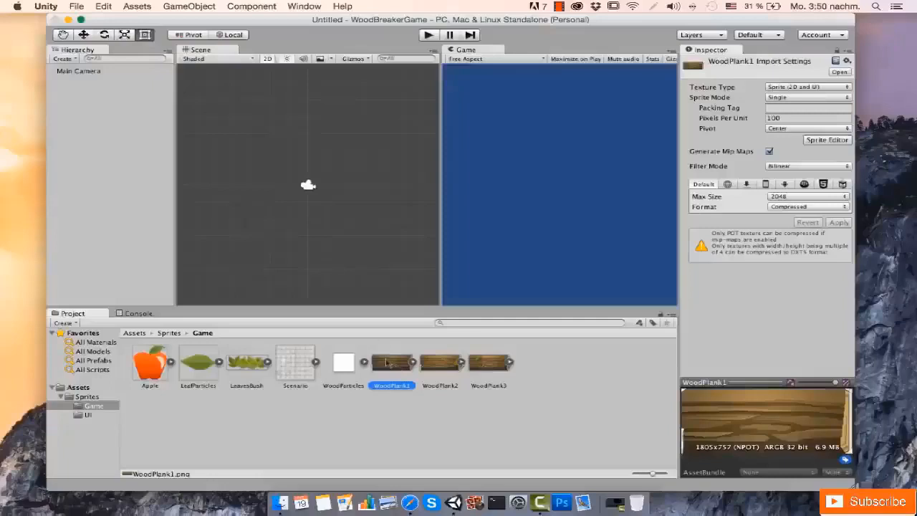
drag(389, 368, 297, 184)
scroll(307, 185, down, 5)
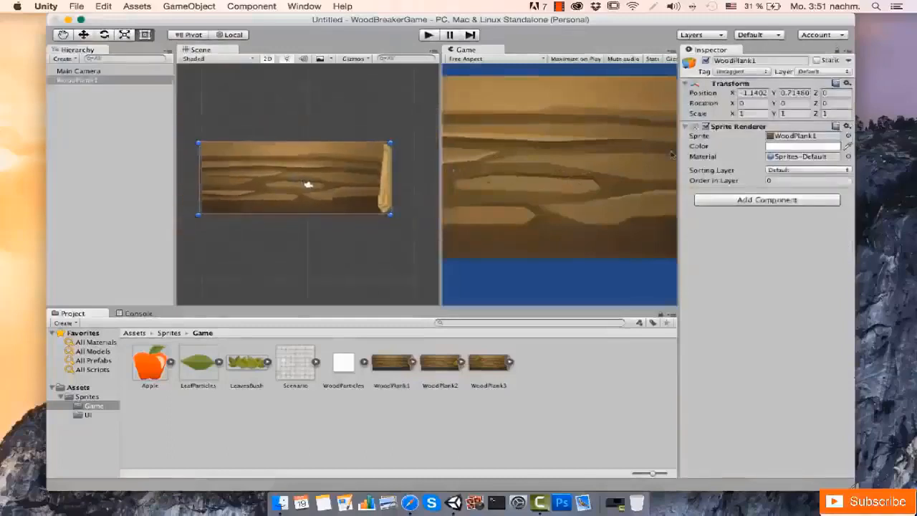
Shrink the WoodPlank1 object in the scene and set its scale to 0.1 on X, Y and Z.
click(125, 35)
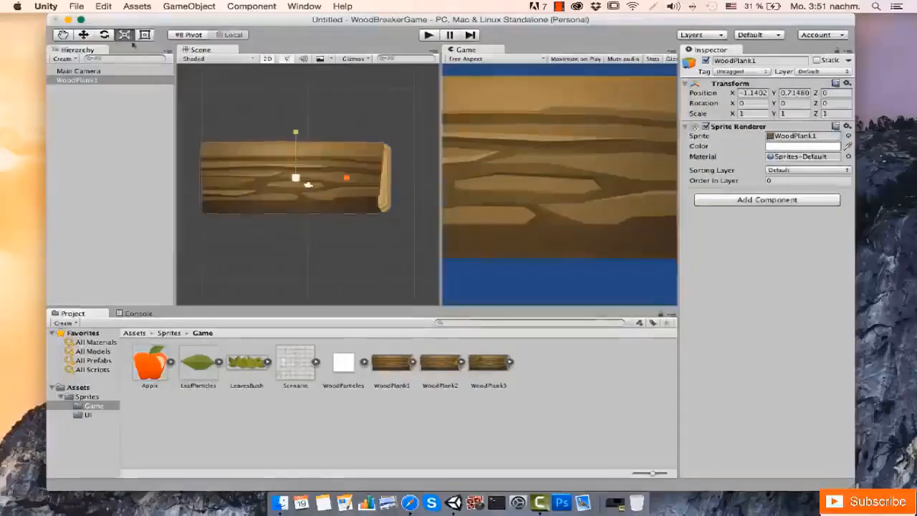
drag(296, 178, 319, 276)
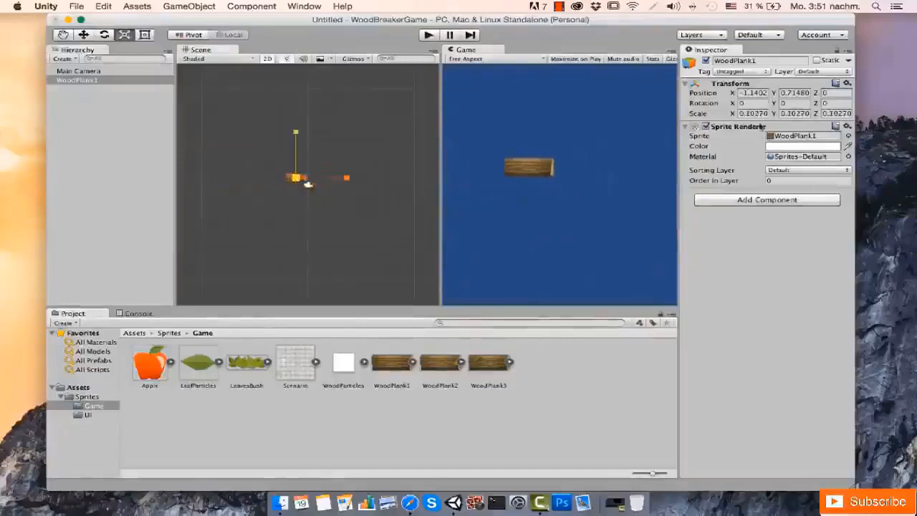
click(759, 114)
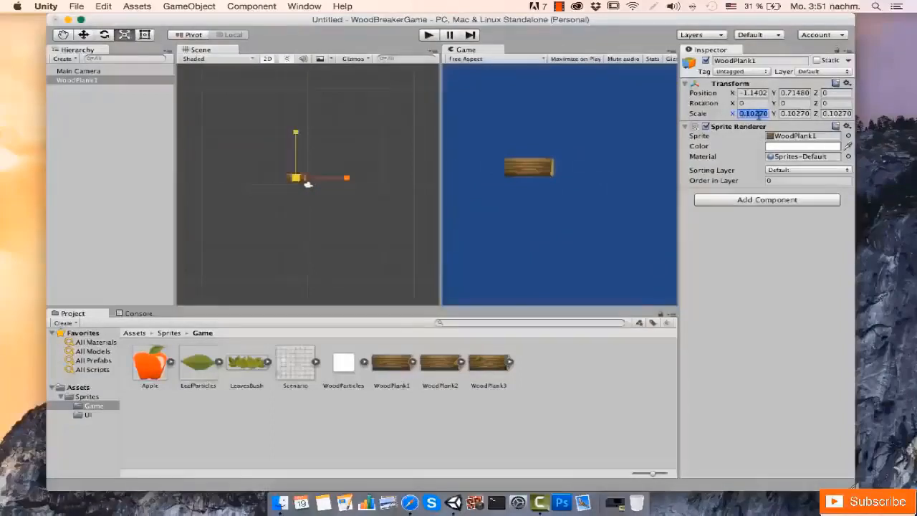
text(0.1)
click(795, 111)
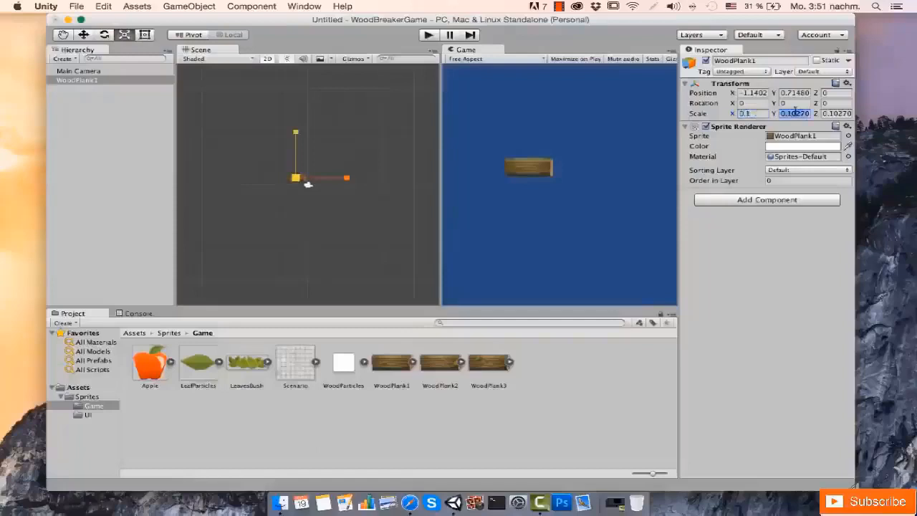
text(0.1)
click(834, 113)
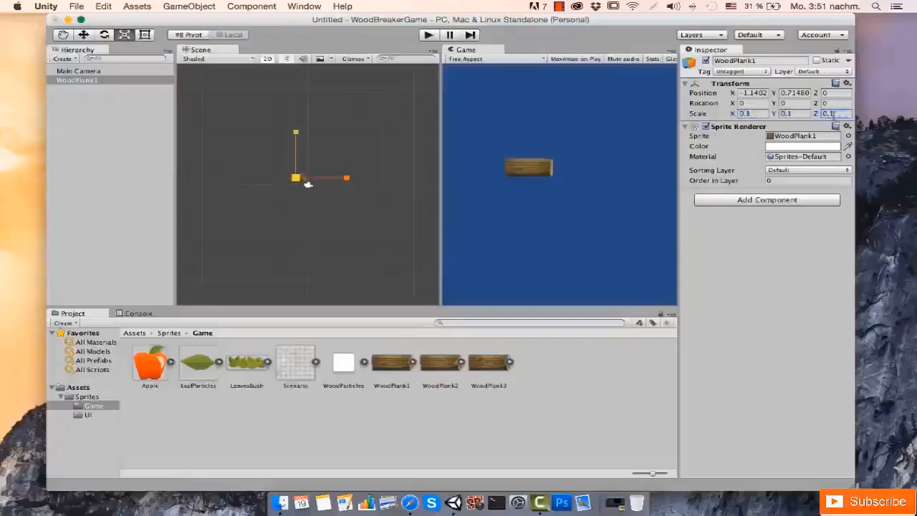
text(0.1)
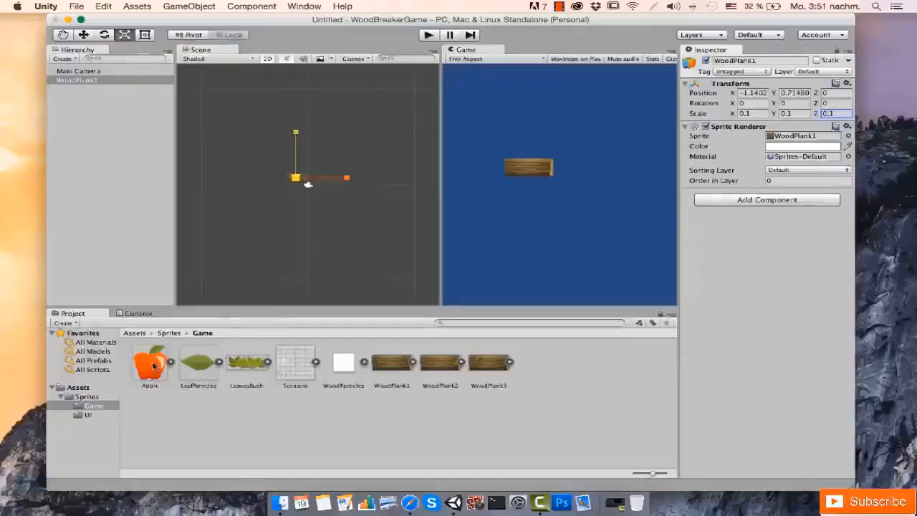
Add a Box Collider 2D component to the WoodPlank1 object.
scroll(285, 192, up, 5)
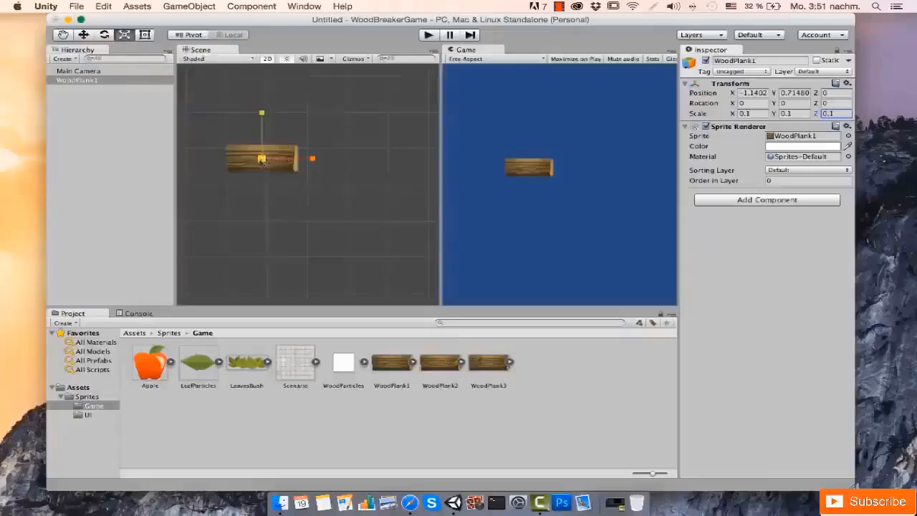
click(251, 5)
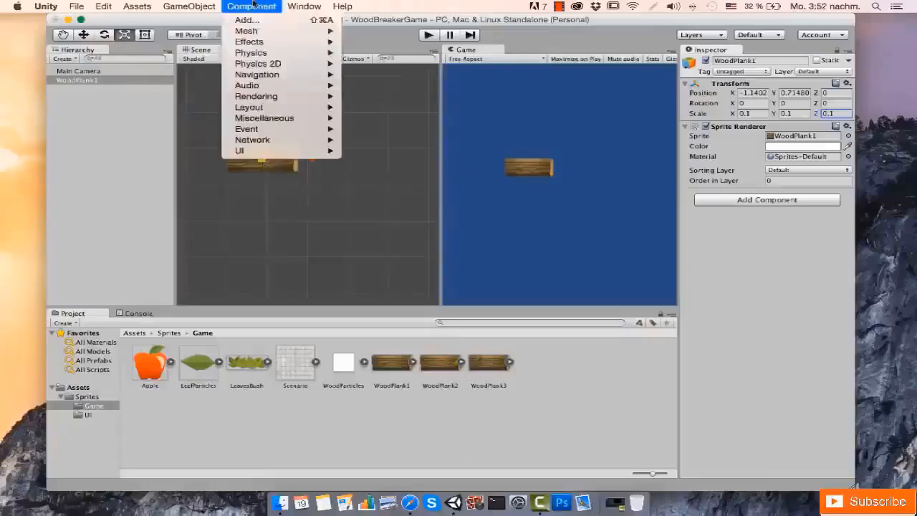
mouse_move(283, 65)
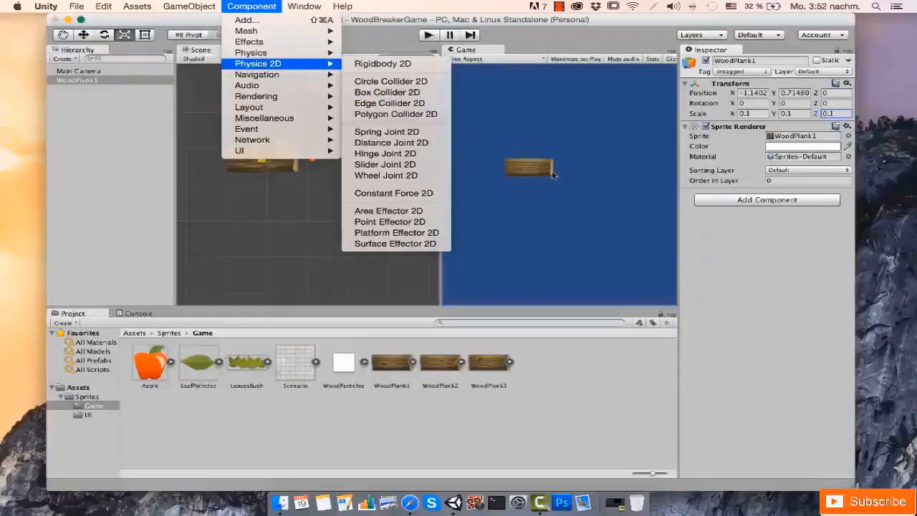
click(405, 92)
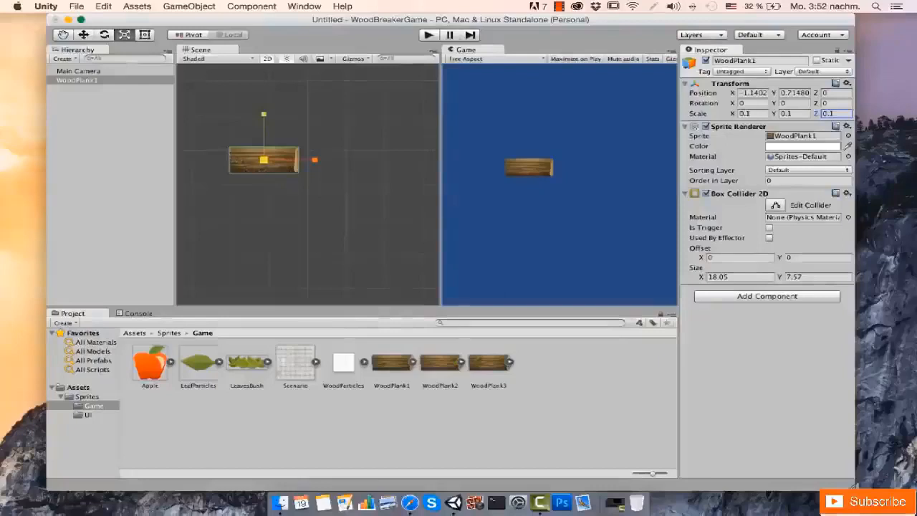
Create a folder named Prefabs directly inside the project's Assets folder.
click(81, 388)
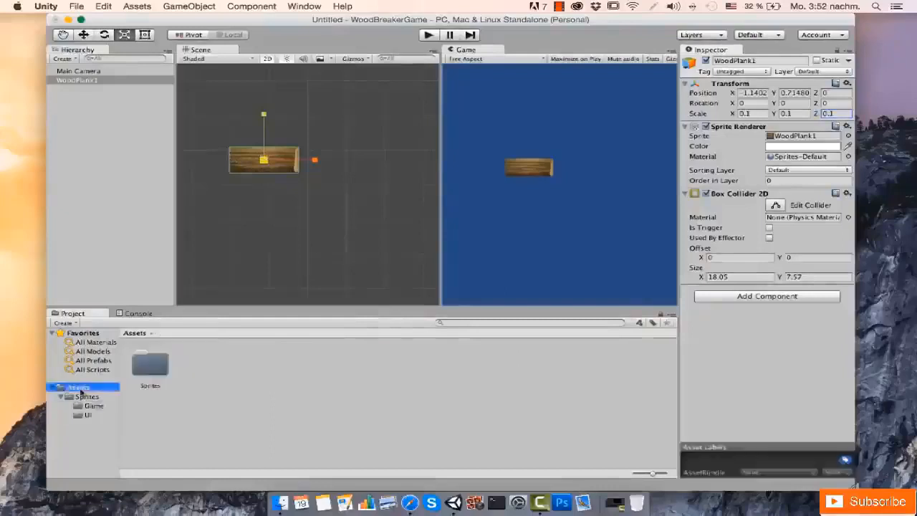
right_click(277, 387)
mouse_move(401, 303)
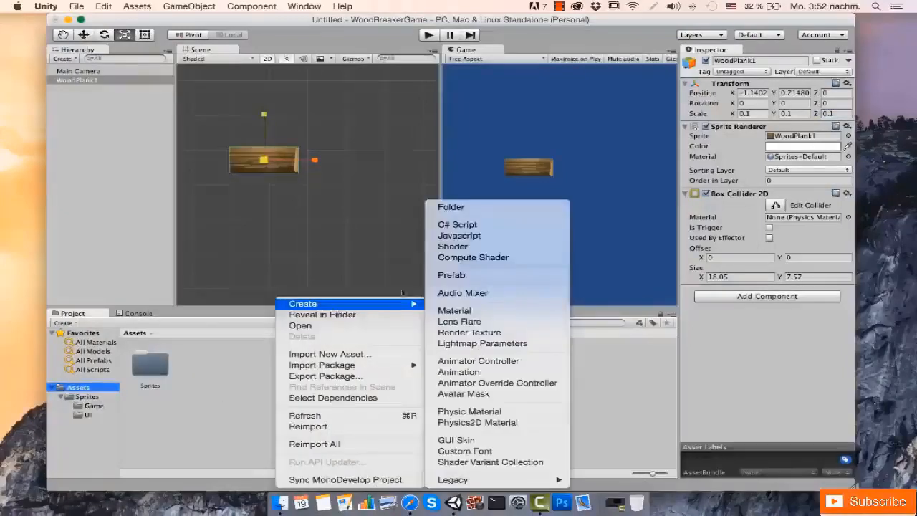
click(456, 208)
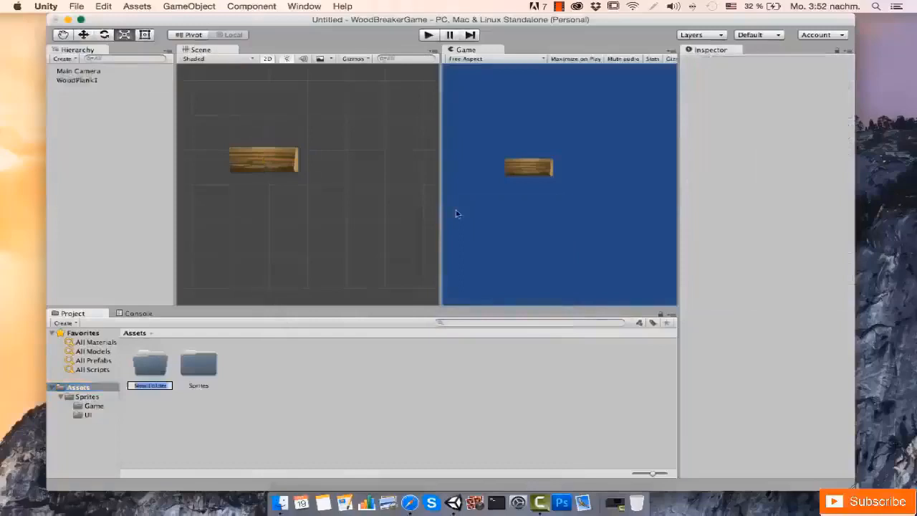
text(Prefabs)
key(Return)
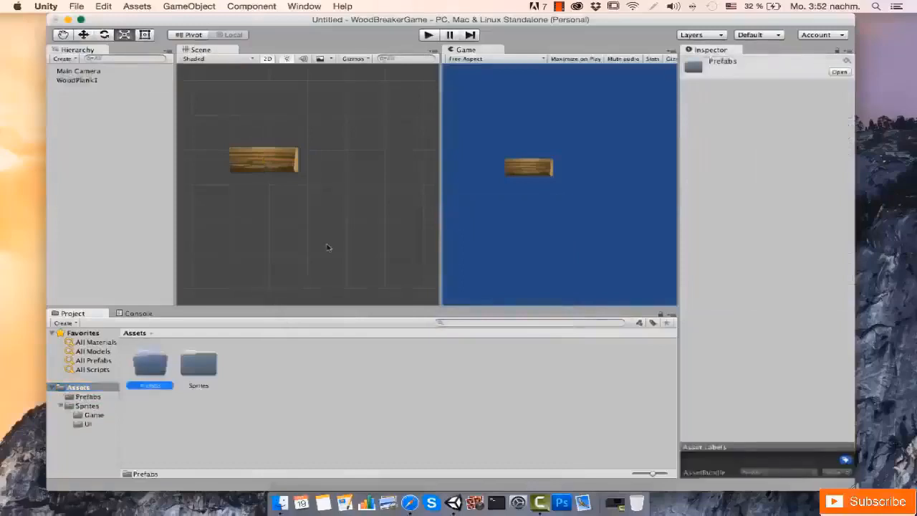
Save the WoodPlank1 scene object as a prefab in the Prefabs folder and select its instance in the Hierarchy.
double_click(158, 364)
click(90, 81)
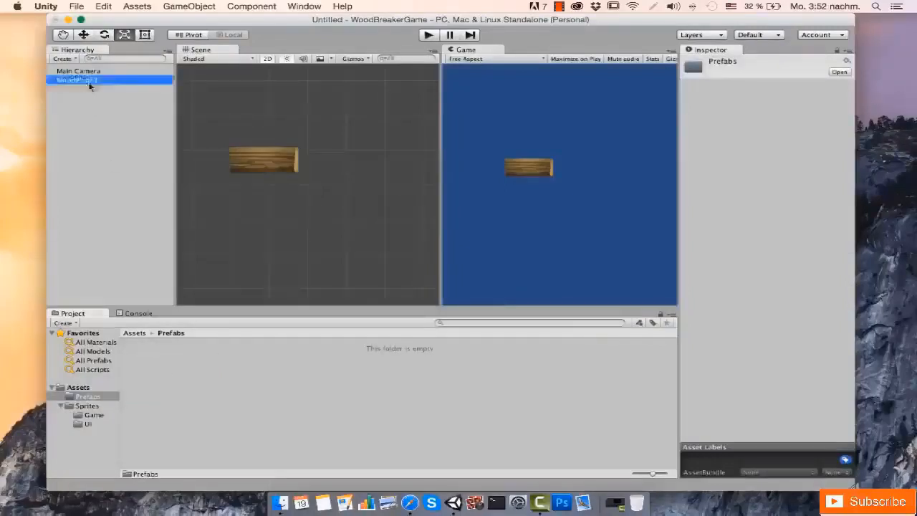
drag(90, 85, 246, 371)
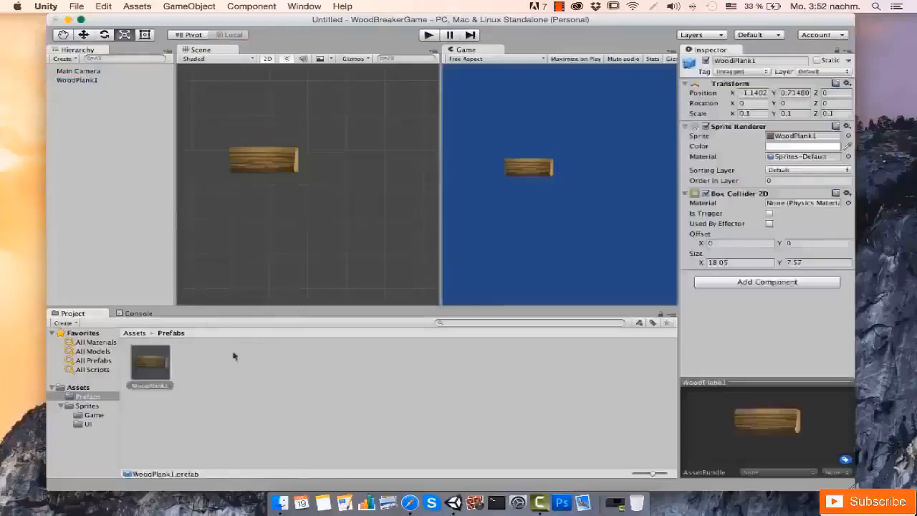
click(91, 83)
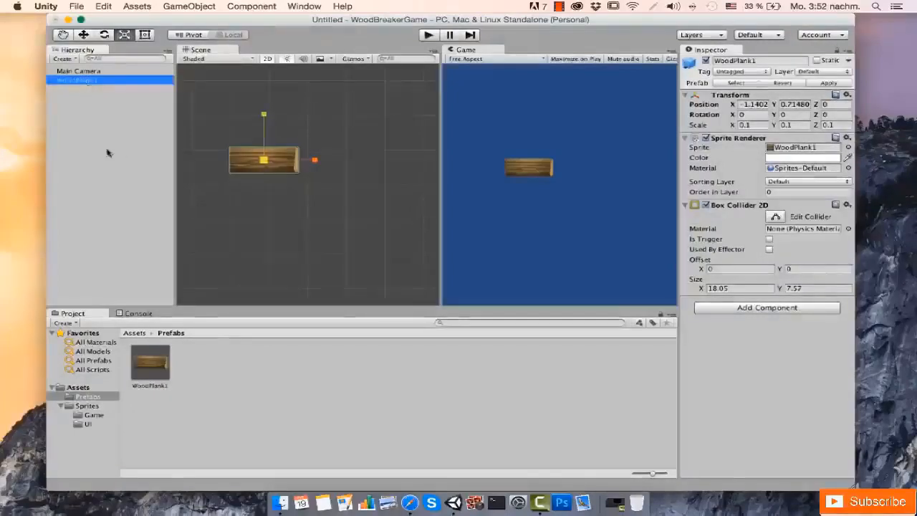
Place three more instances of the WoodPlank1 prefab around the camera in the scene.
click(151, 356)
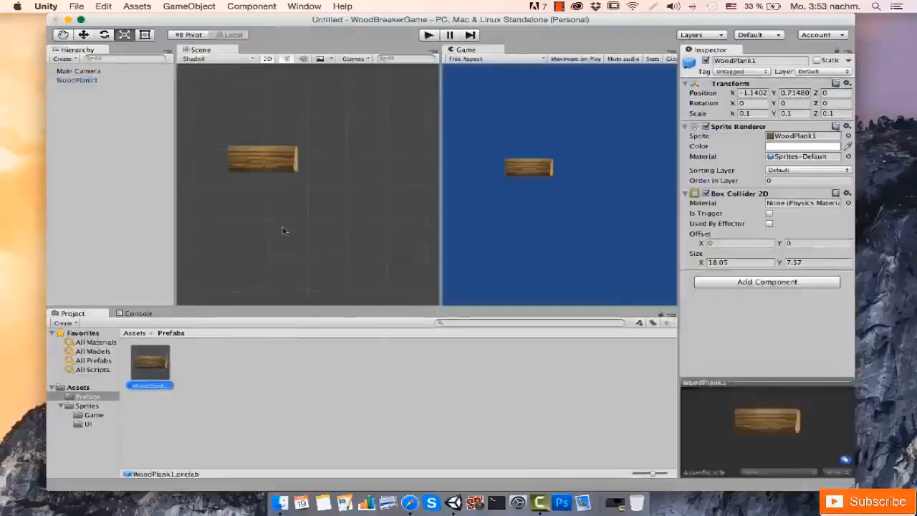
drag(152, 364, 262, 242)
drag(256, 295, 349, 214)
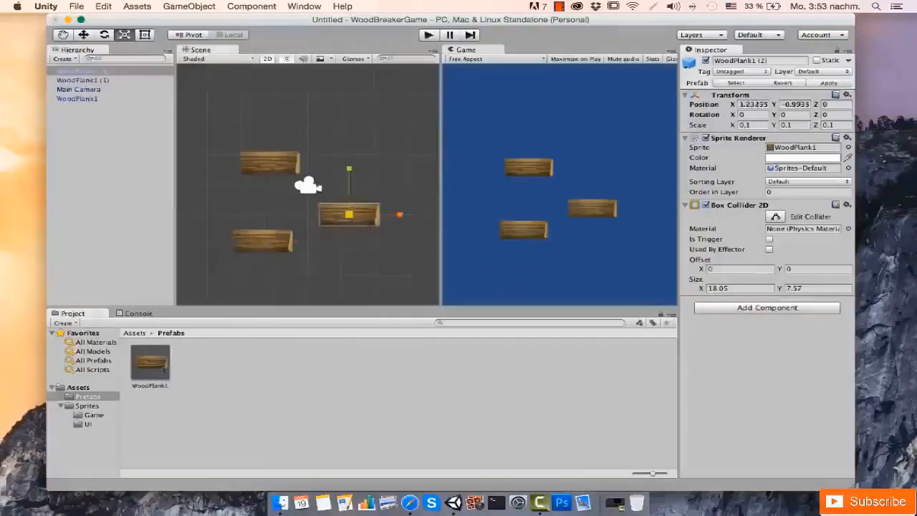
drag(152, 363, 362, 171)
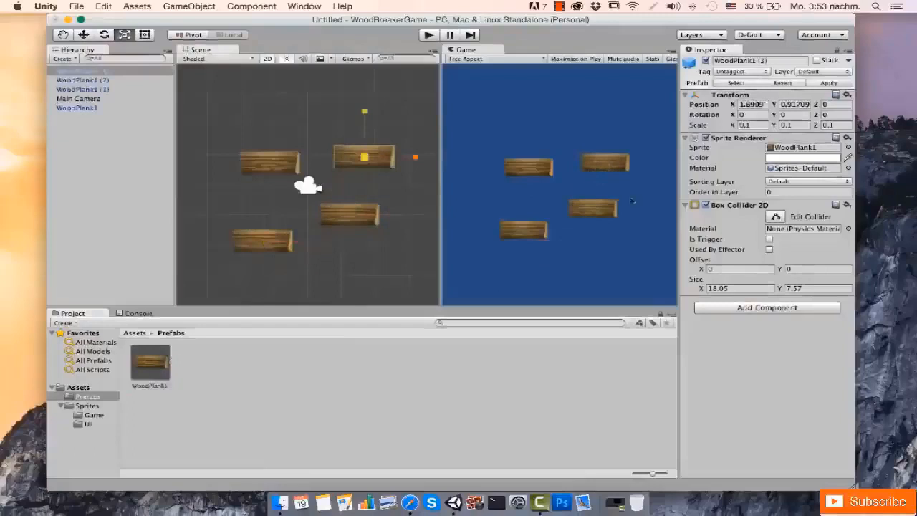
click(118, 89)
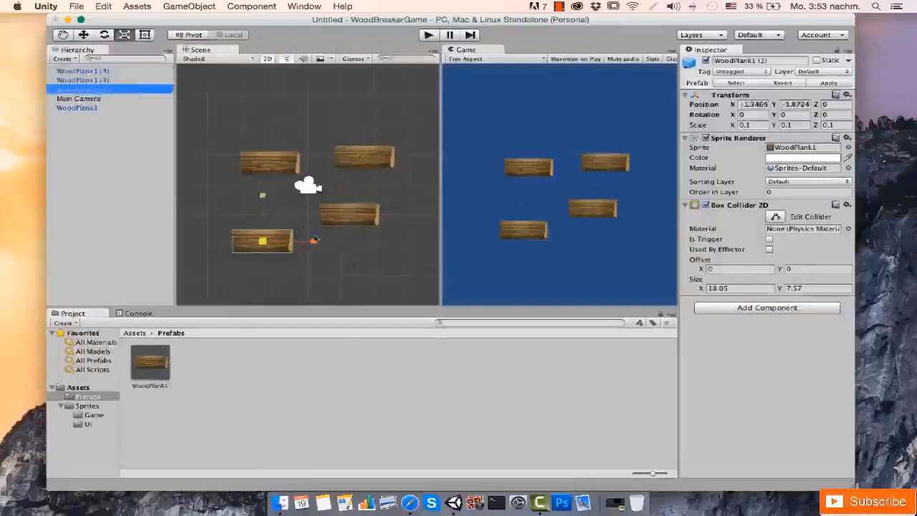
Undo the placement of the three extra prefab instances and select the original WoodPlank1 in the scene.
key(super+z)
key(super+z)
key(super+z)
key(super+z)
key(super+z)
key(super+z)
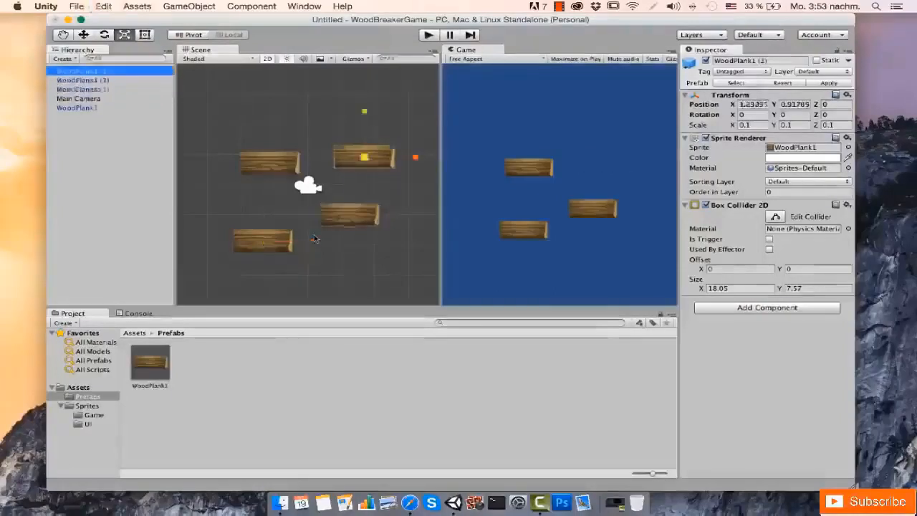
click(281, 172)
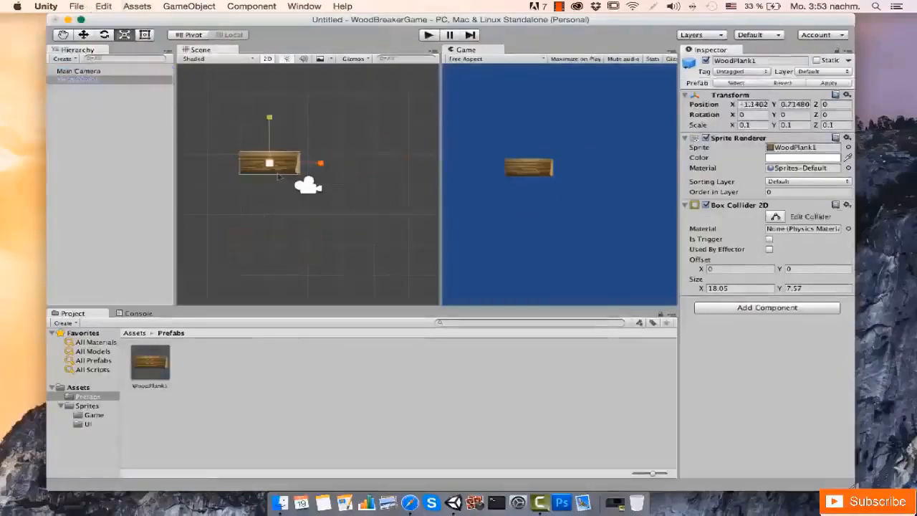
Try placing the WoodPlank2 sprite from the Game sprites folder in the scene, and undo the placement.
click(91, 416)
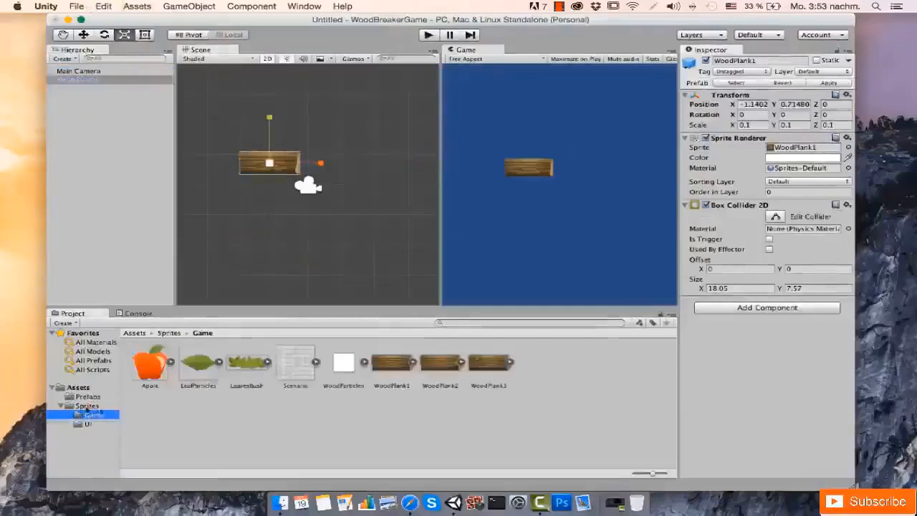
click(442, 369)
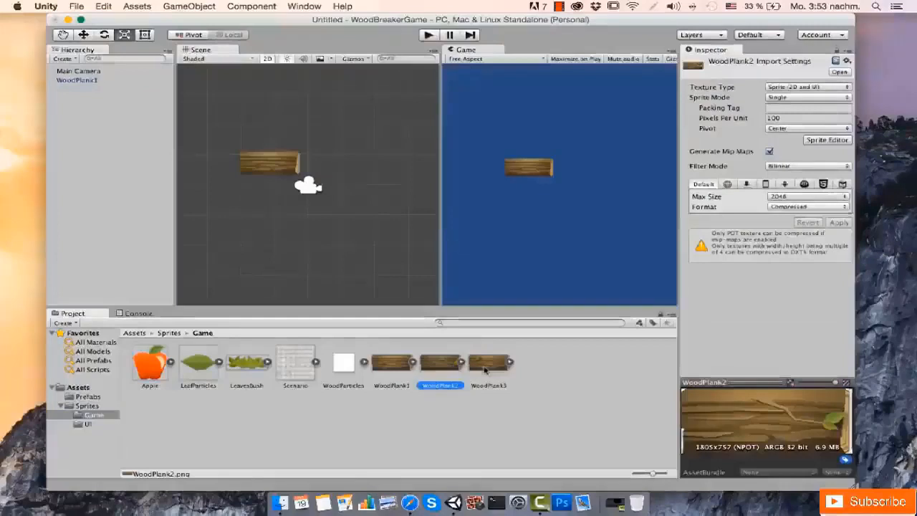
click(484, 370)
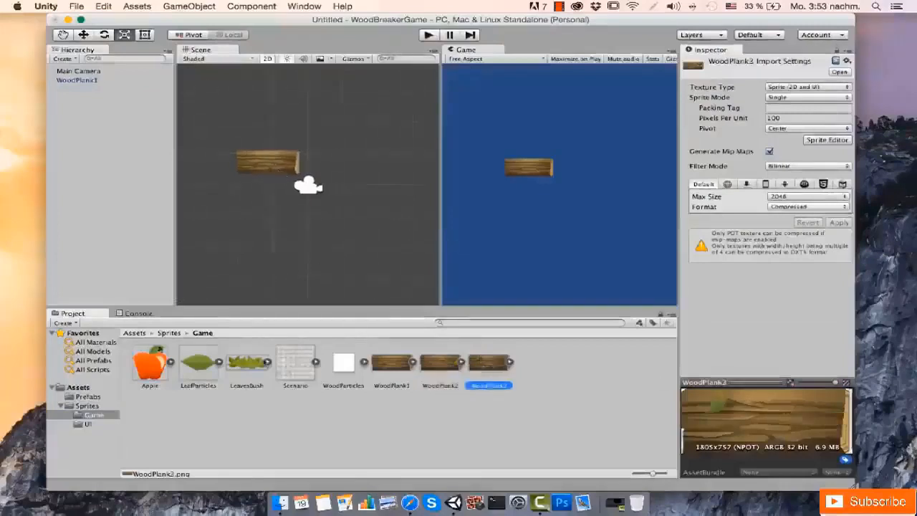
drag(487, 362, 336, 217)
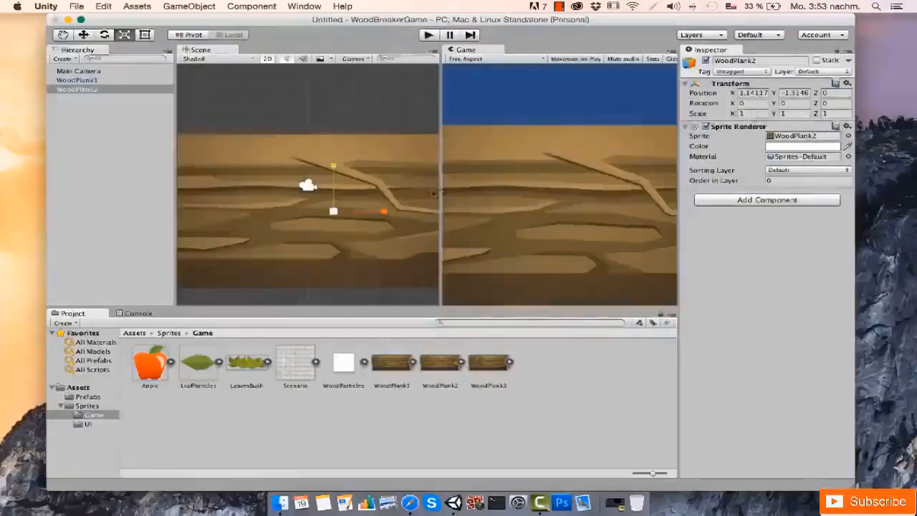
key(super+z)
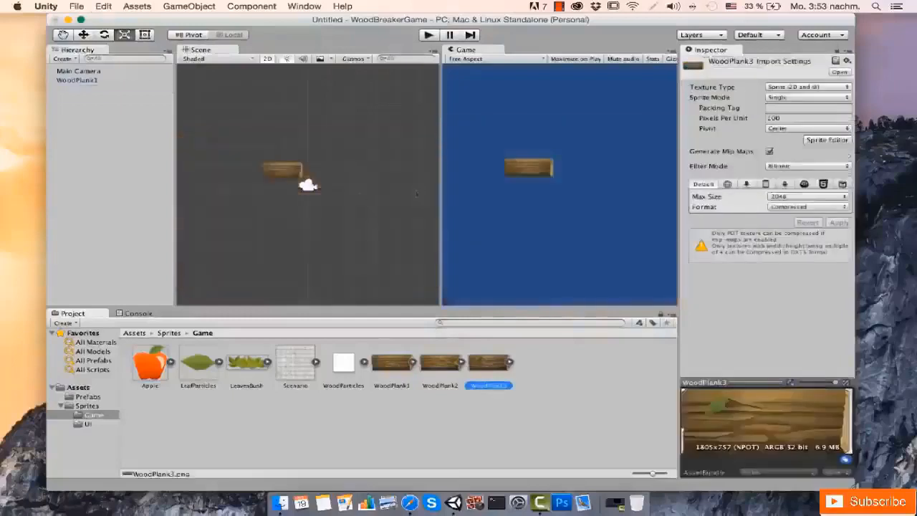
Replace the sprite in the WoodPlank1 scene object's Sprite Renderer with WoodPlank2.
click(79, 79)
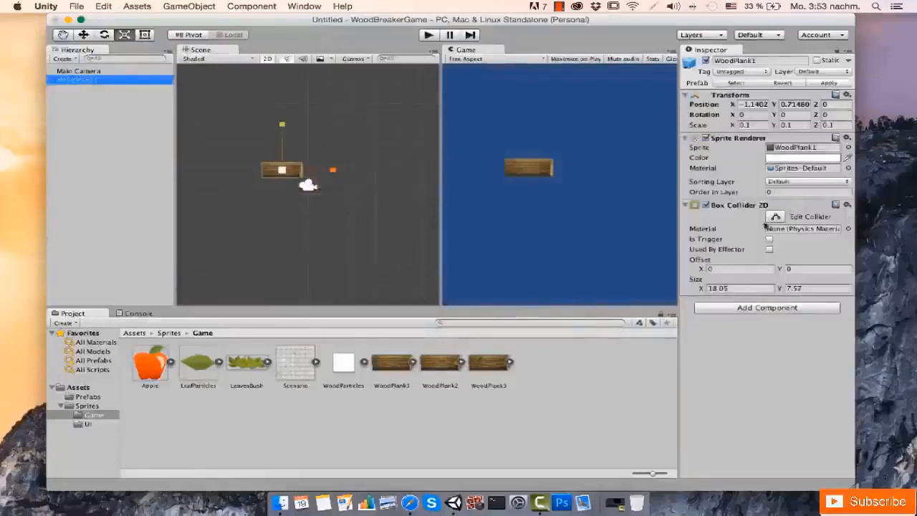
click(848, 148)
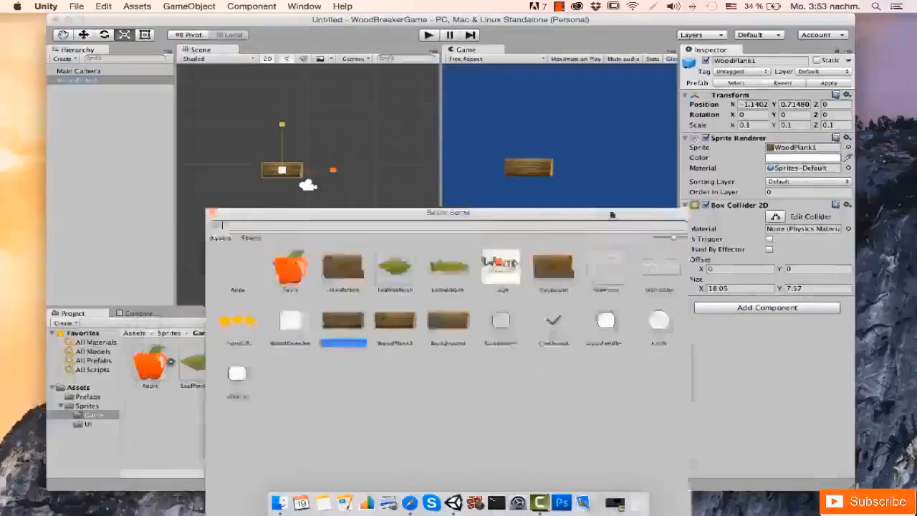
click(478, 284)
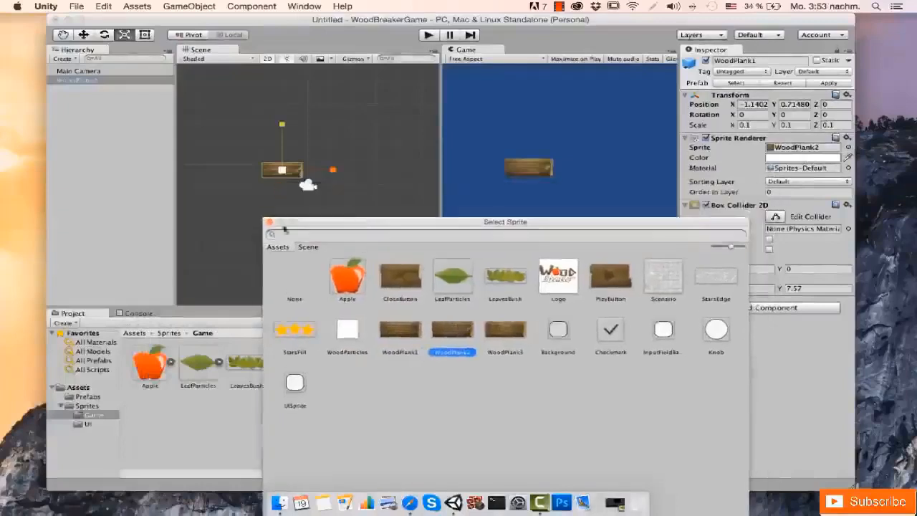
click(269, 222)
scroll(287, 185, up, 3)
scroll(264, 186, up, 2)
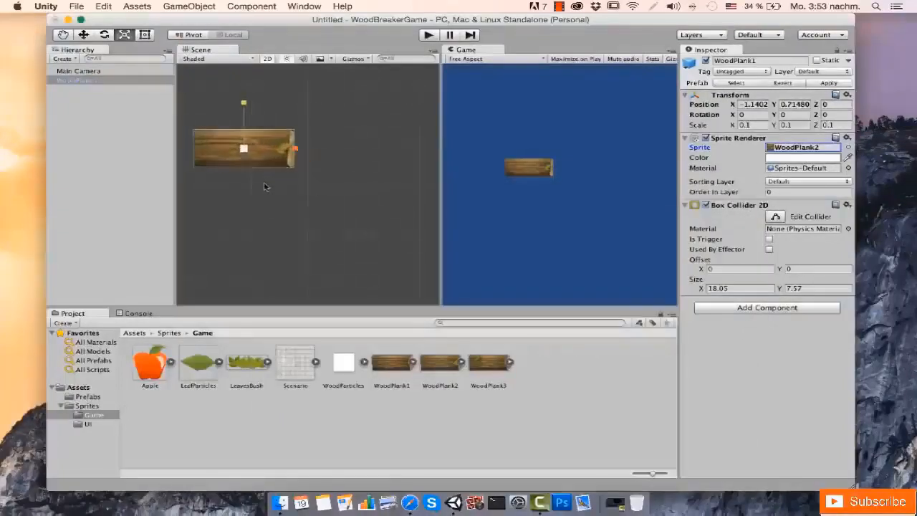
click(831, 83)
Rename the plank object to WoodPlank2 and save it as a separate prefab in the Prefabs folder.
click(93, 397)
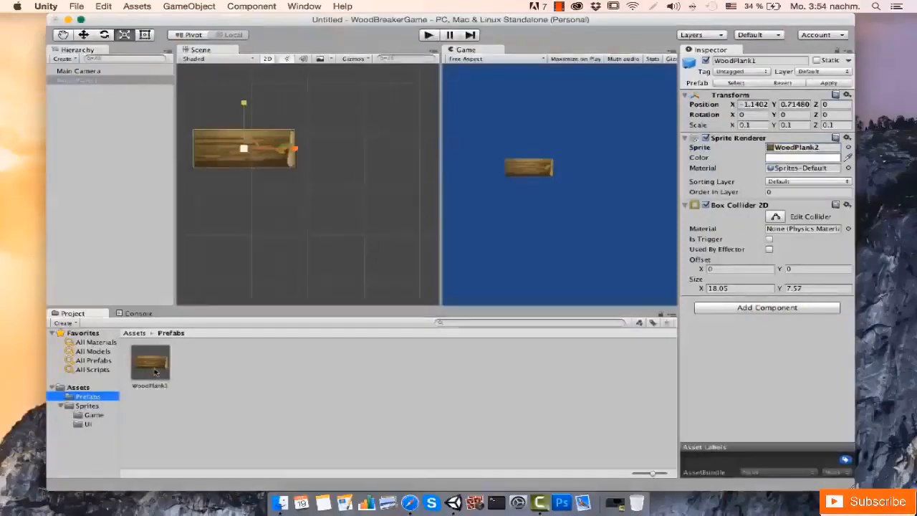
click(785, 64)
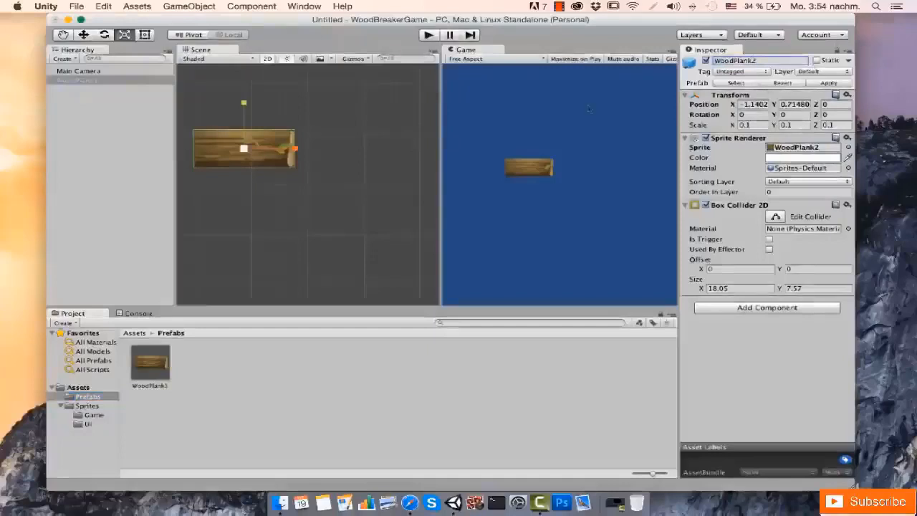
drag(88, 80, 216, 389)
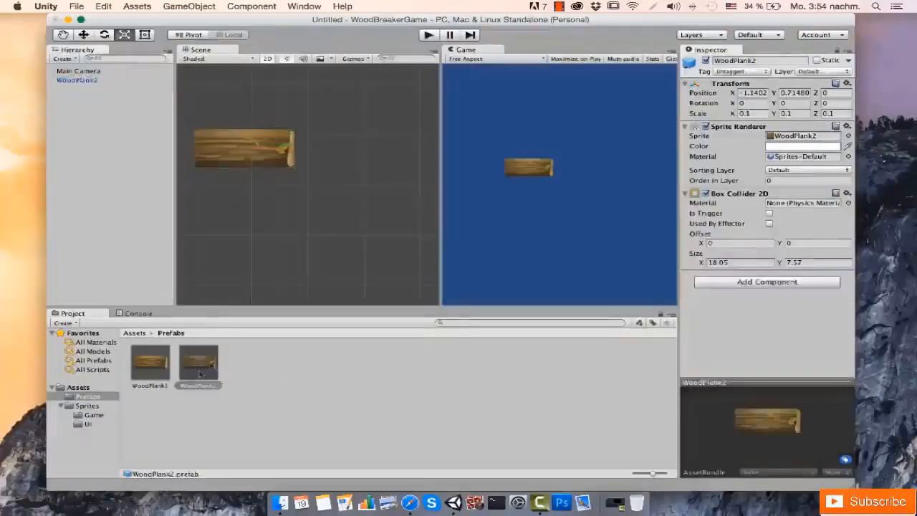
Compare the WoodPlank1 and WoodPlank2 prefabs by selecting each one alternately.
click(158, 372)
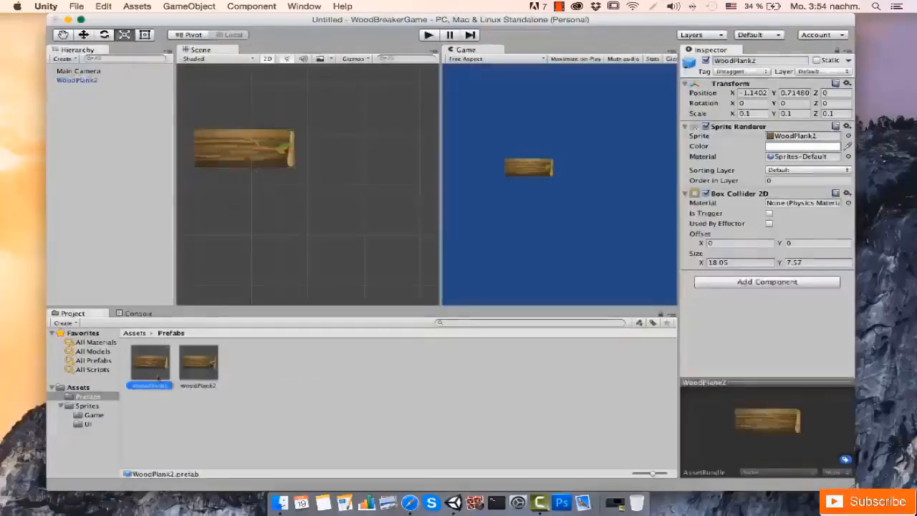
click(190, 372)
click(166, 369)
click(190, 372)
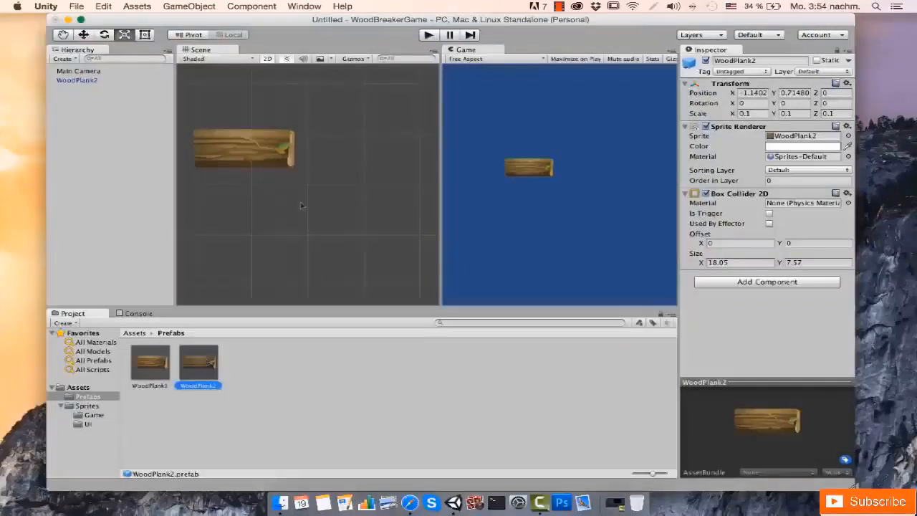
Rename the plank object in the scene to WoodPlank3 and assign the WoodPlank3 sprite to its Sprite Renderer.
click(267, 157)
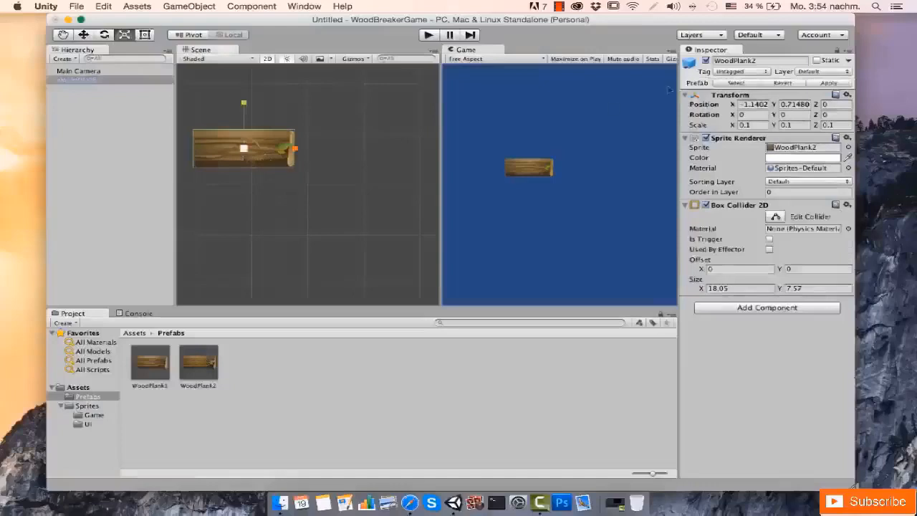
click(764, 61)
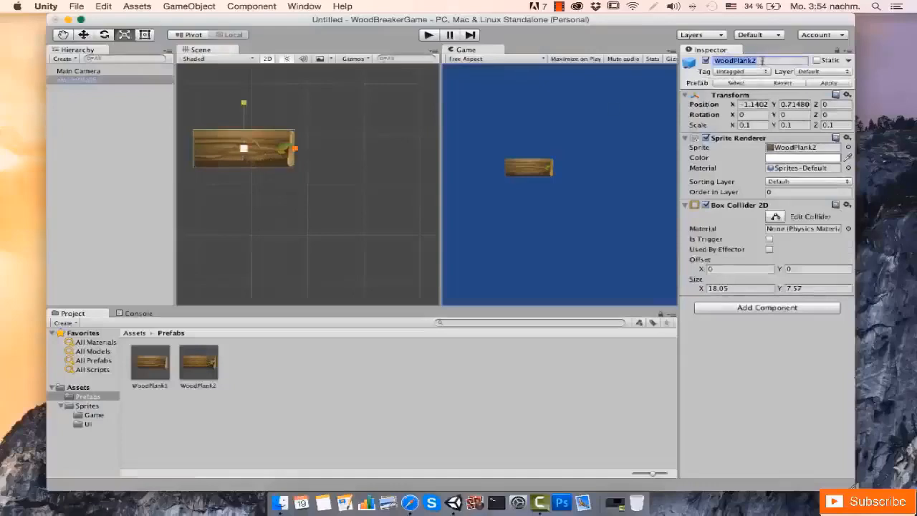
click(763, 61)
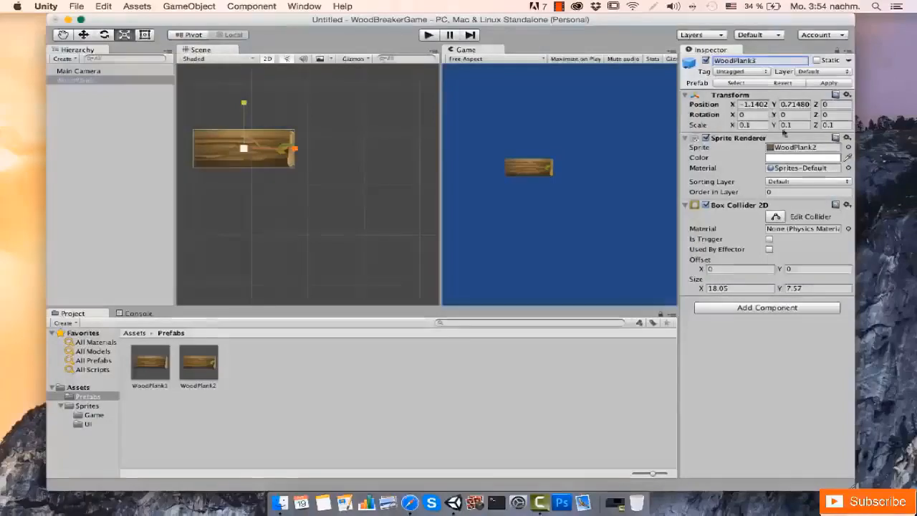
click(849, 147)
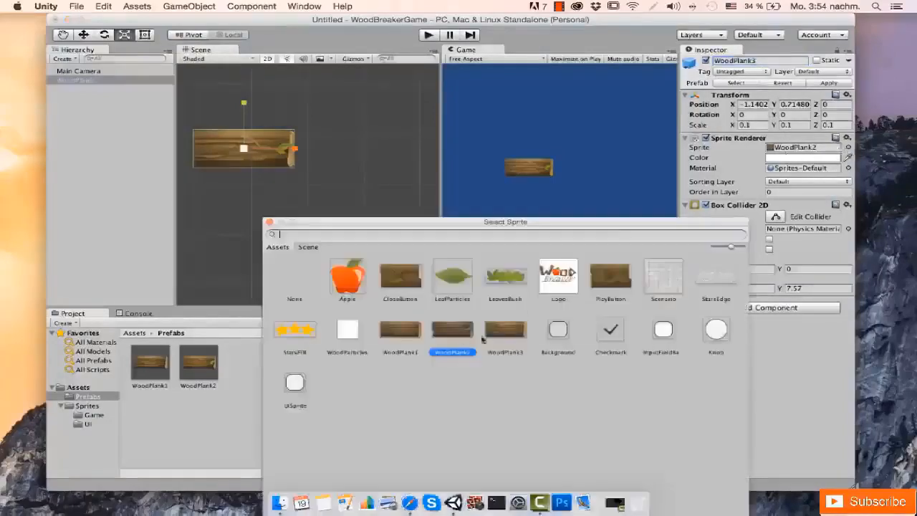
double_click(512, 337)
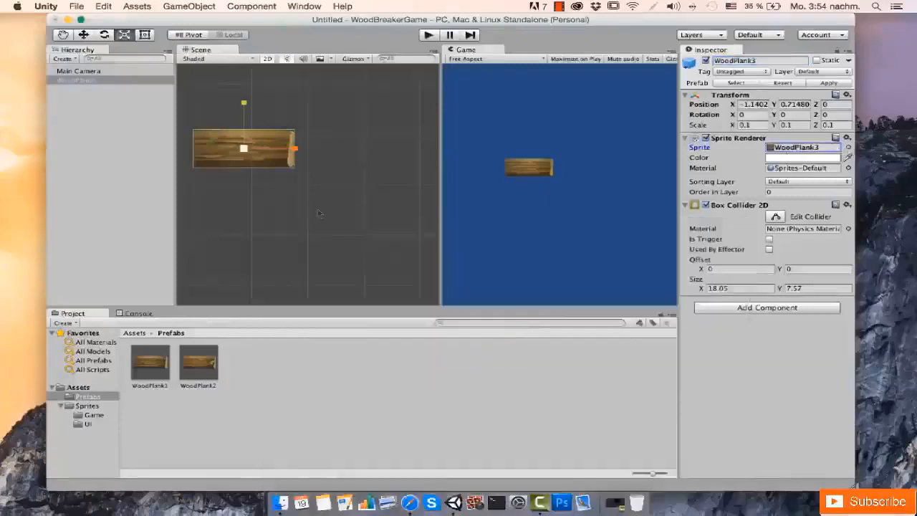
Save the WoodPlank3 scene object as a prefab in the Prefabs folder and check the three plank prefabs.
drag(104, 82, 286, 377)
click(206, 372)
click(158, 369)
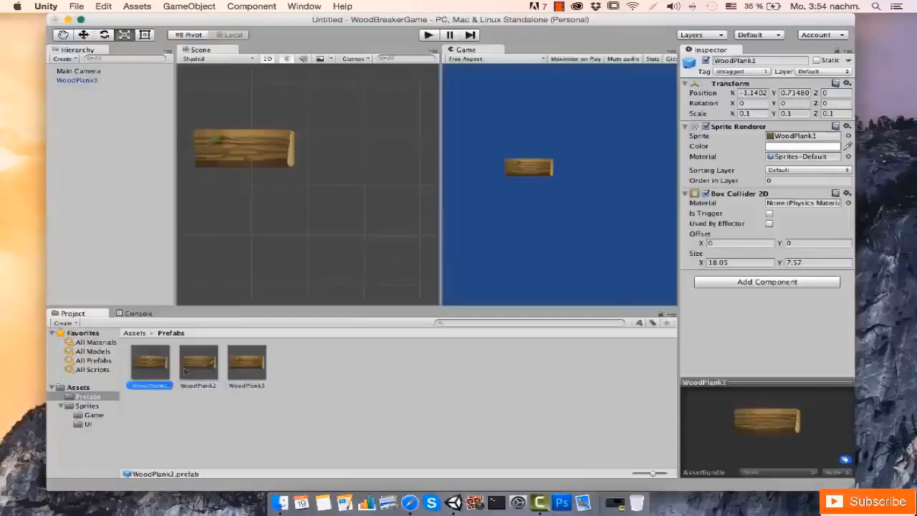
click(205, 371)
click(233, 372)
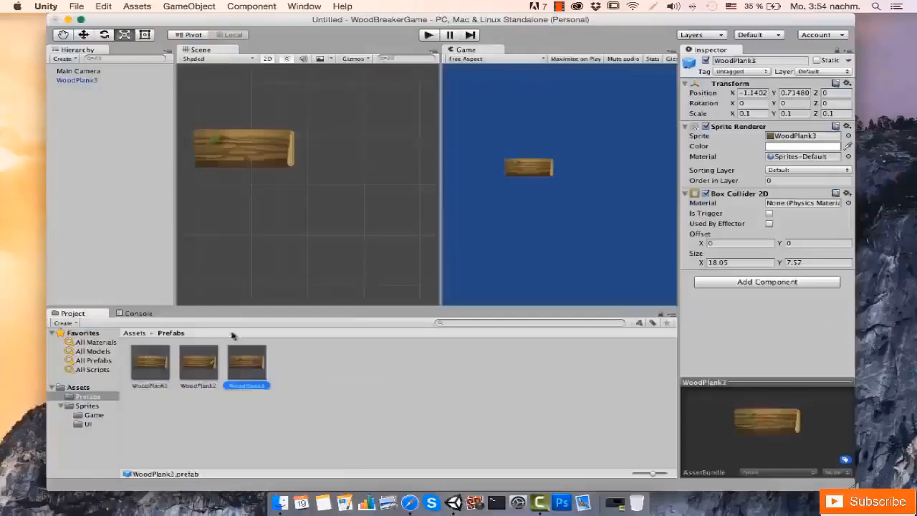
Delete the WoodPlank3 object from the scene hierarchy.
click(94, 80)
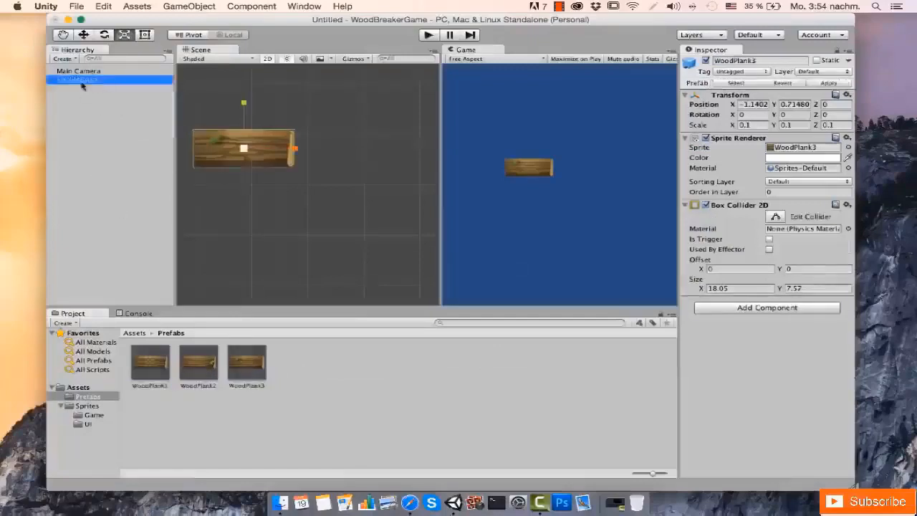
right_click(84, 80)
click(108, 138)
scroll(255, 179, down, 1)
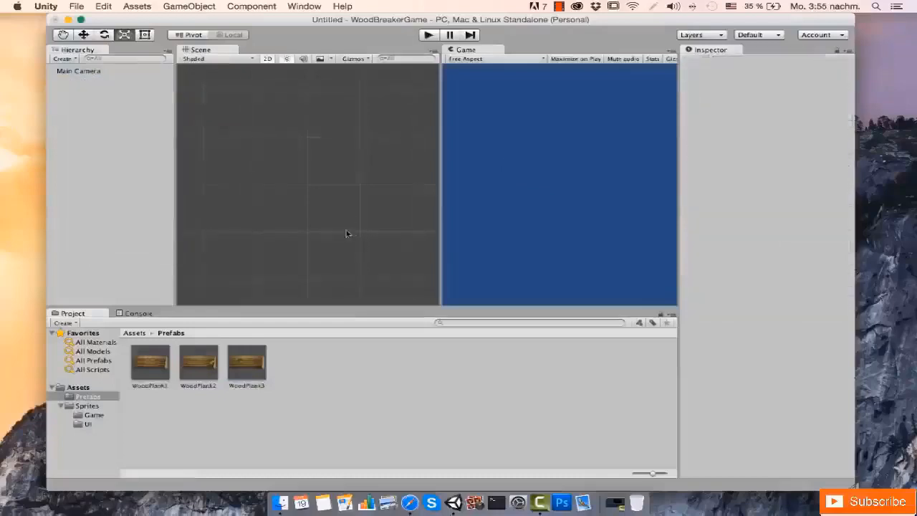
scroll(334, 205, up, 3)
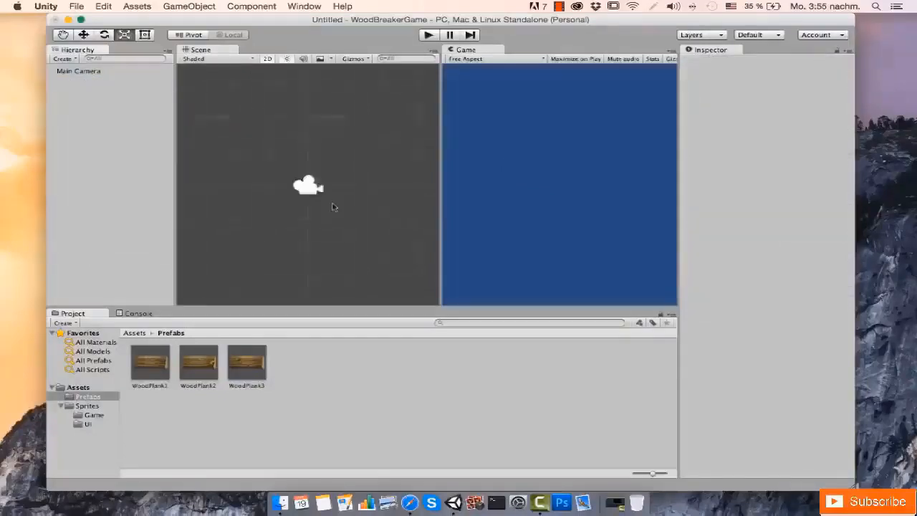
scroll(334, 207, down, 2)
Place the Scenario sprite from the Game sprites folder in the scene and set its X and Y position to 0.
click(94, 416)
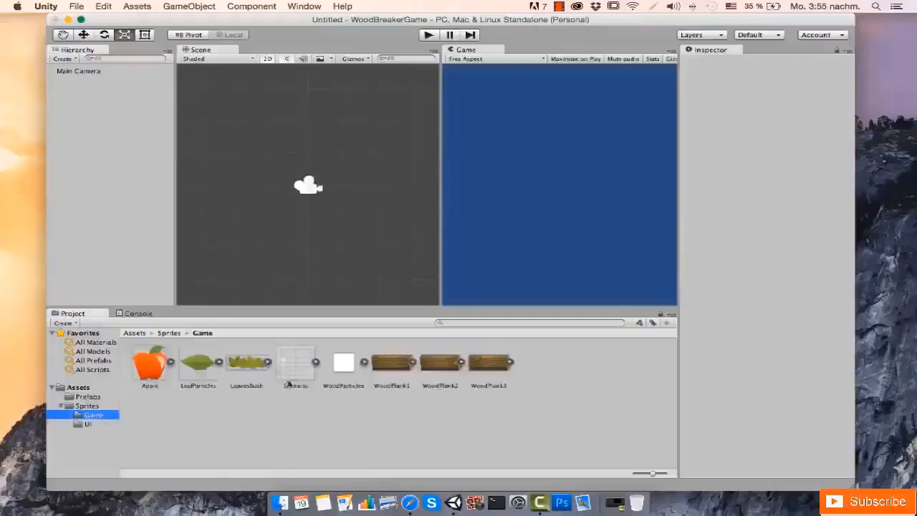
click(295, 364)
drag(296, 364, 306, 200)
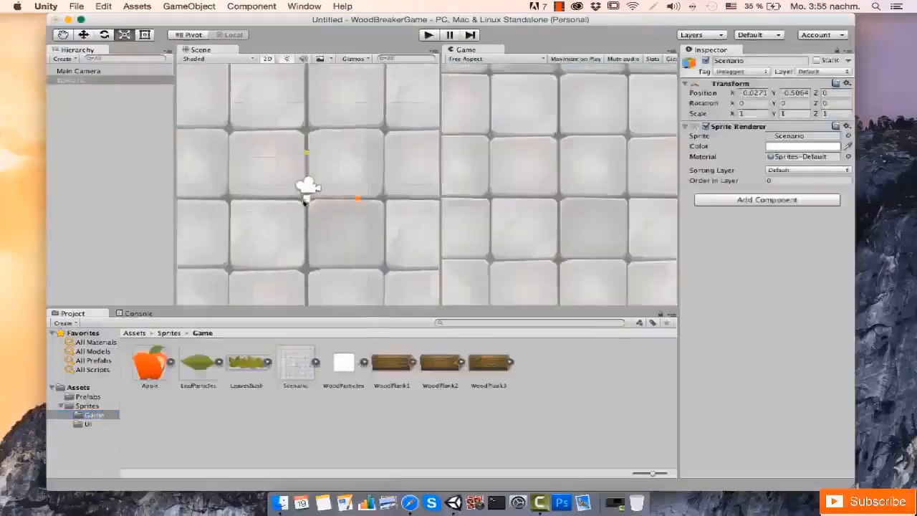
click(757, 94)
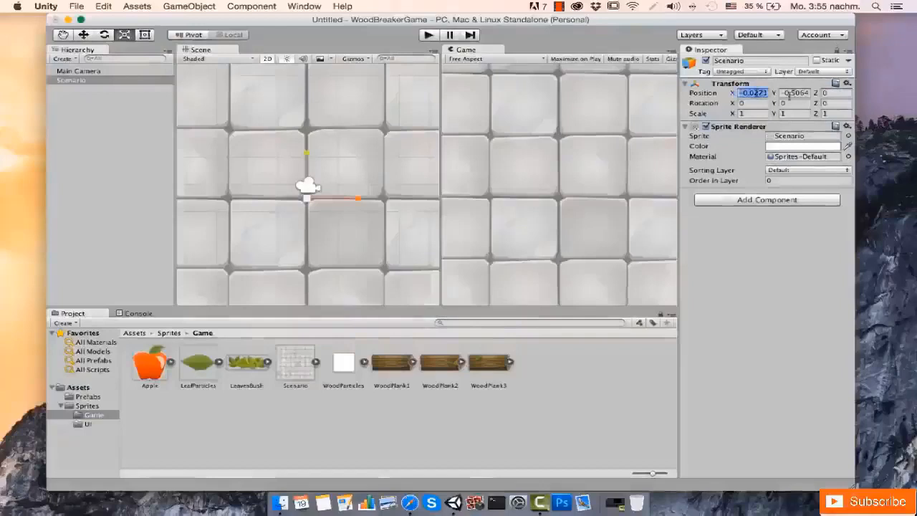
text(0)
click(792, 94)
text(0)
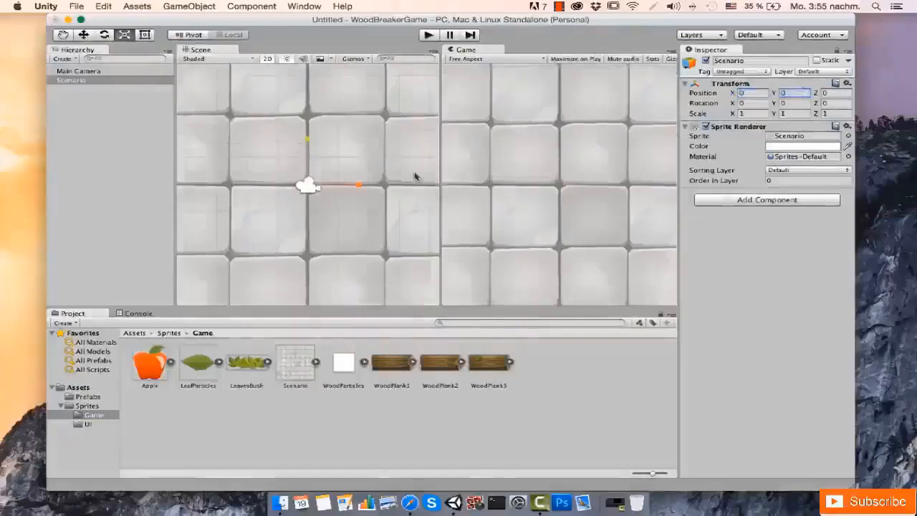
Scale the Scenario background uniformly to about 0.65 so it covers the camera view.
drag(307, 186, 313, 222)
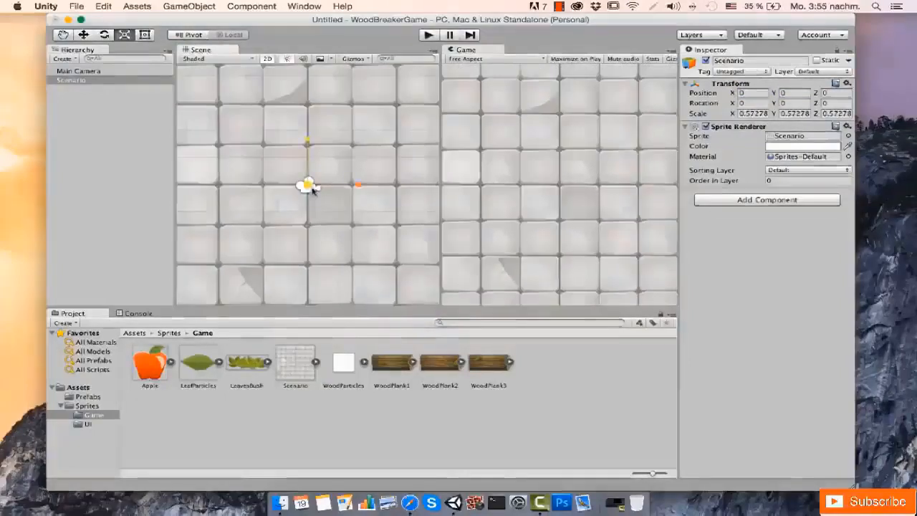
drag(312, 189, 320, 186)
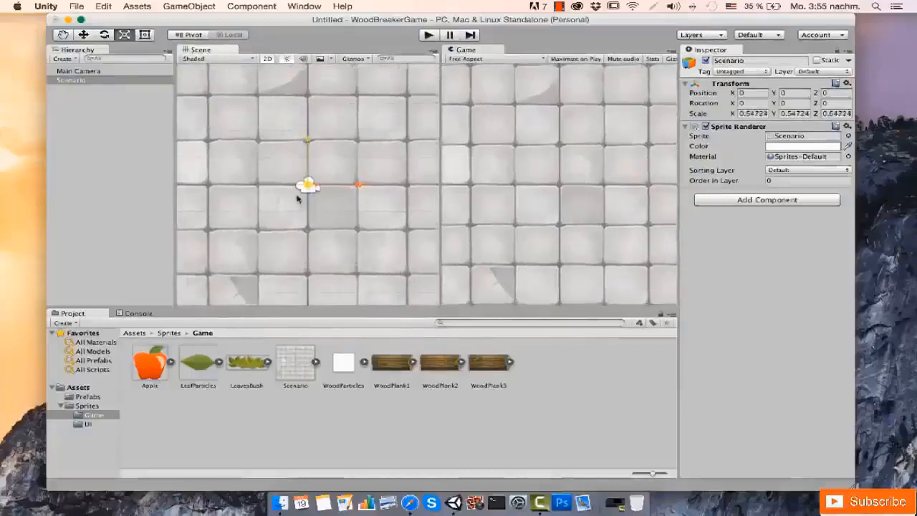
scroll(281, 185, down, 3)
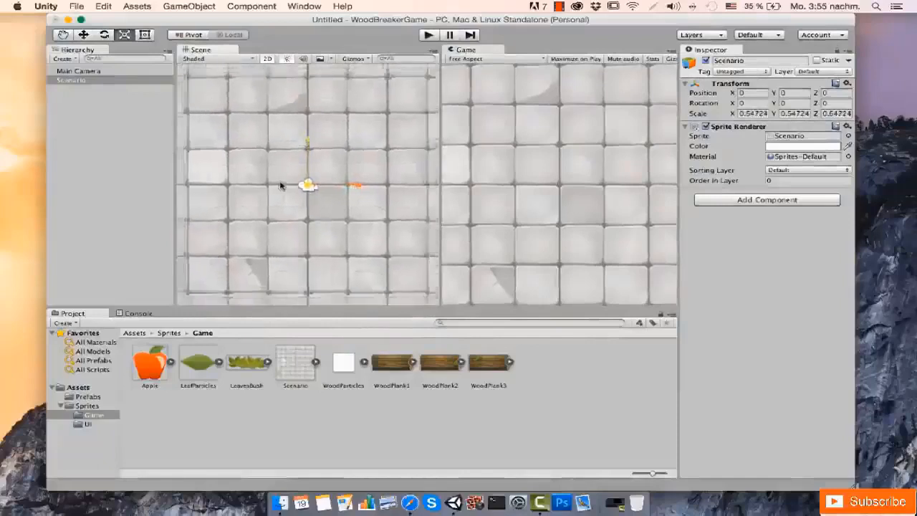
scroll(281, 185, up, 2)
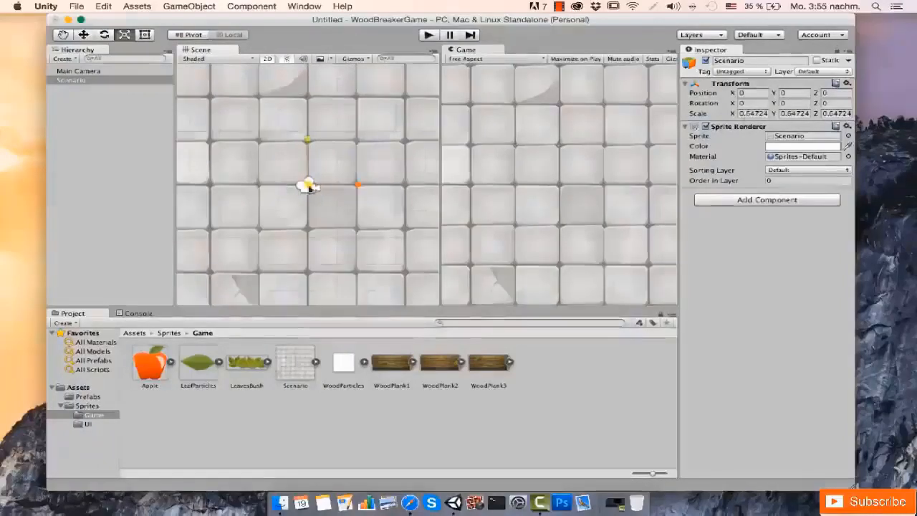
Select the Main Camera and examine its view bounds against the Scenario background.
click(101, 72)
scroll(309, 187, down, 3)
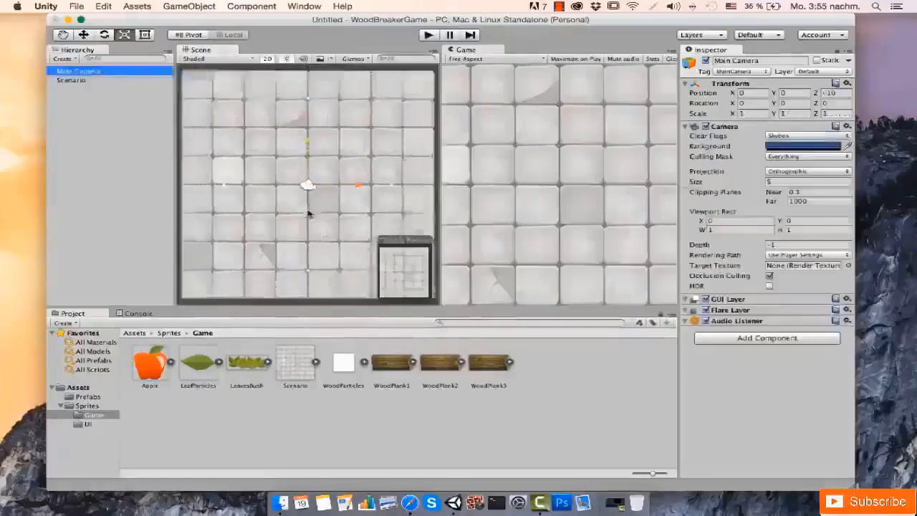
scroll(308, 213, down, 2)
scroll(308, 213, up, 4)
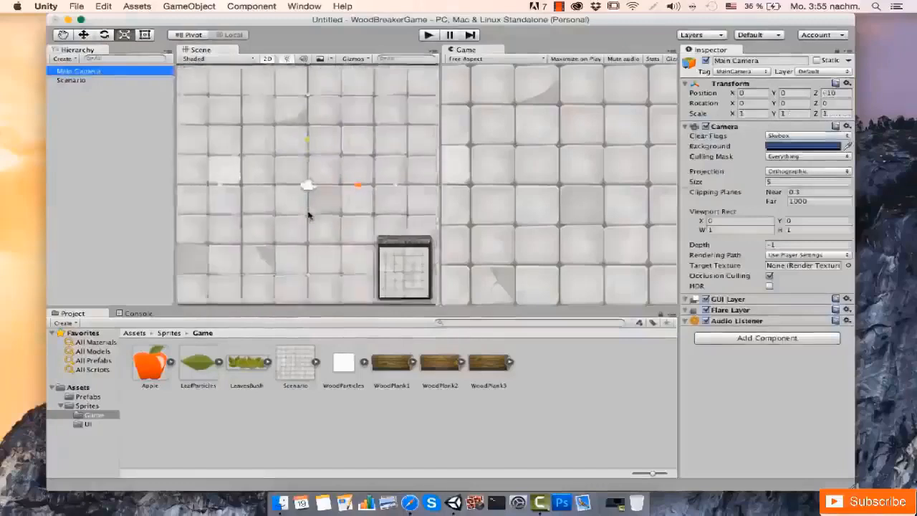
scroll(310, 214, down, 2)
scroll(308, 215, up, 2)
scroll(263, 229, down, 2)
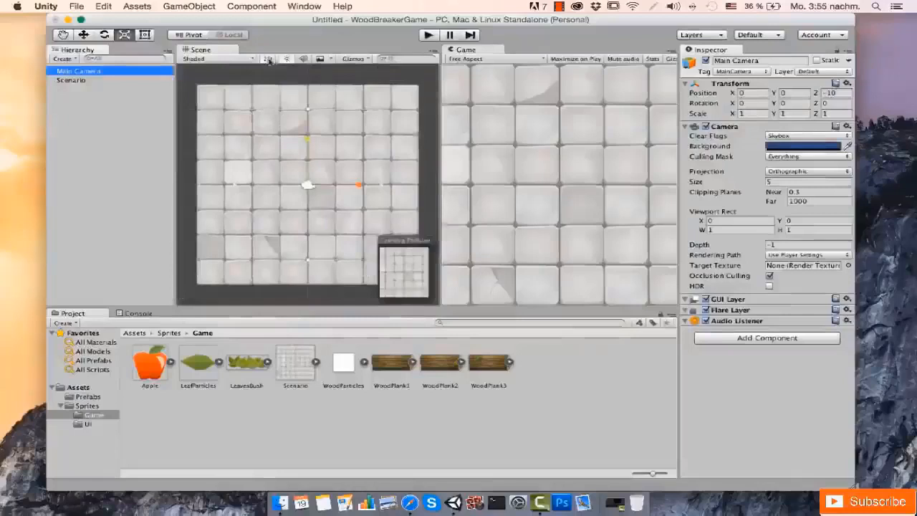
Check the camera's Orthographic projection option and view the scene briefly in 3D before returning to 2D.
click(787, 172)
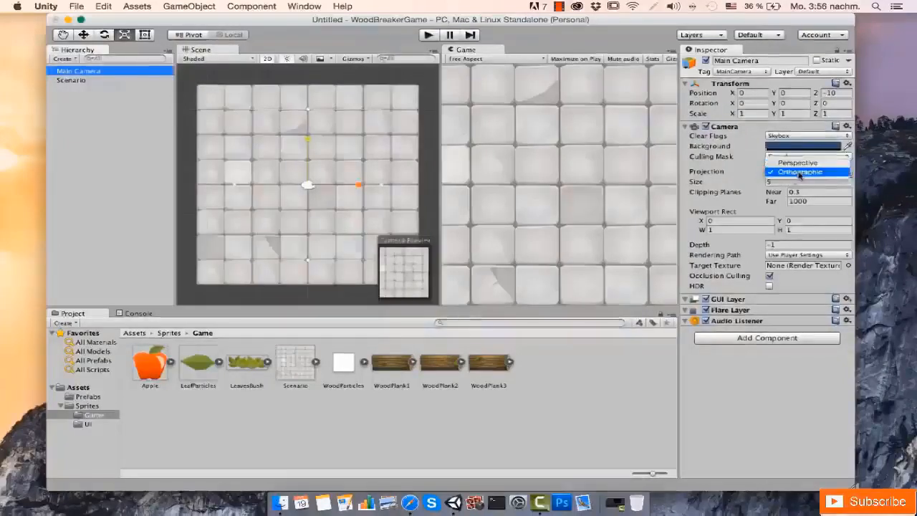
click(799, 172)
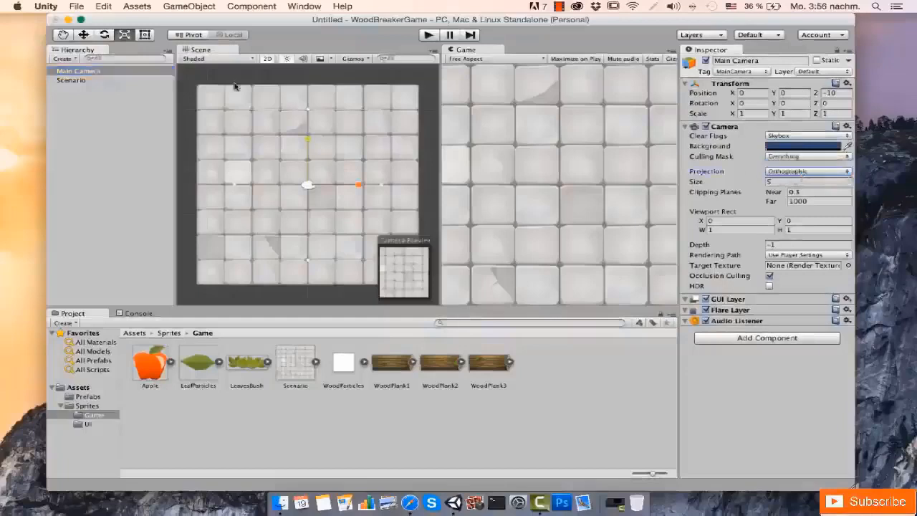
click(268, 58)
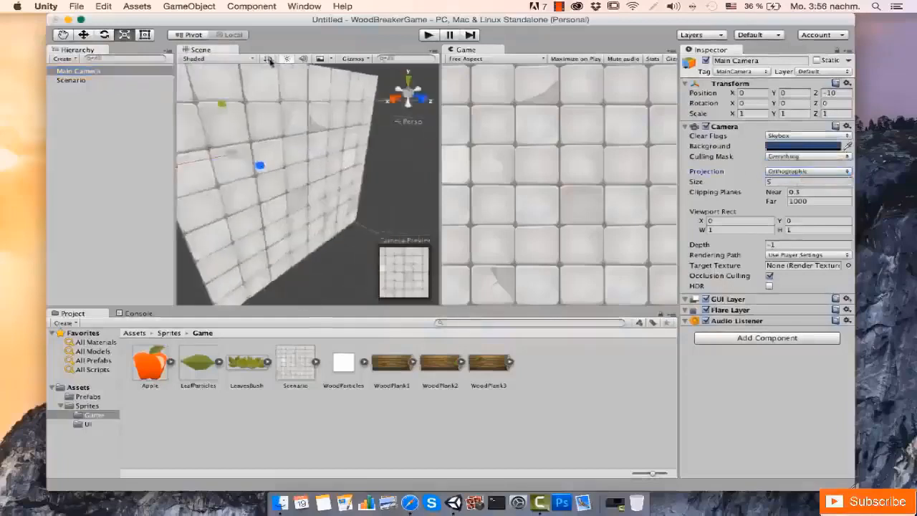
click(269, 59)
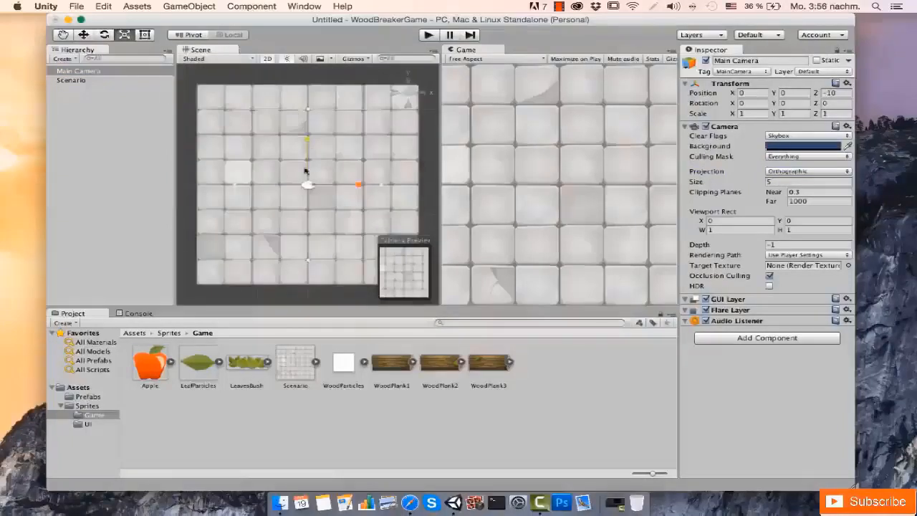
scroll(311, 180, up, 2)
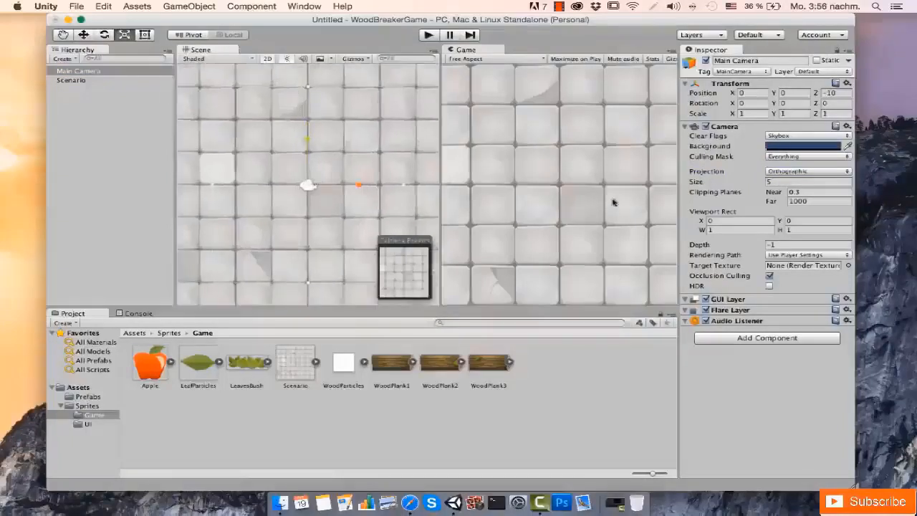
Try a Main Camera orthographic size of 5.91 and set it back to 5.
click(712, 185)
drag(712, 185, 741, 194)
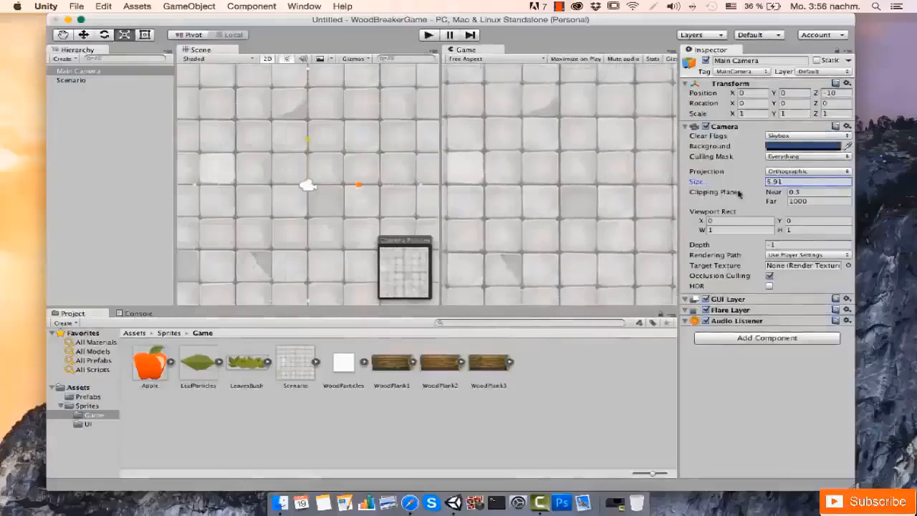
click(783, 182)
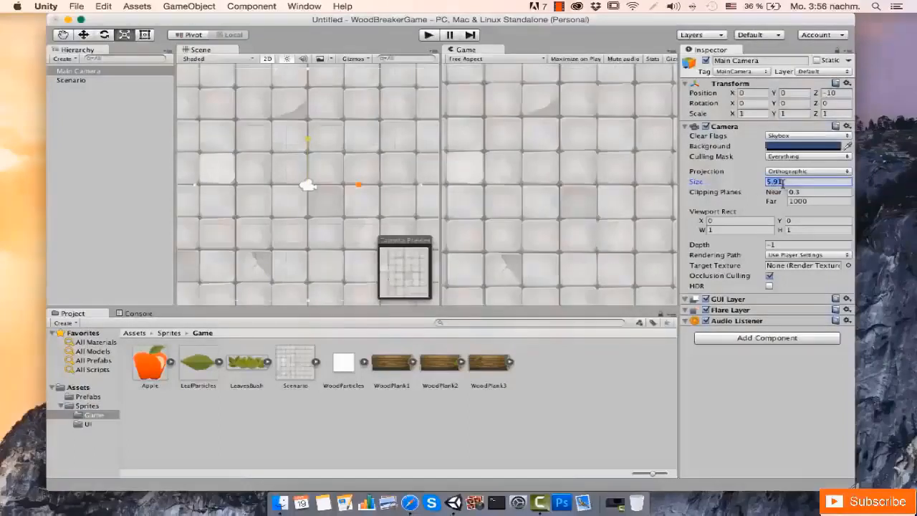
text(5)
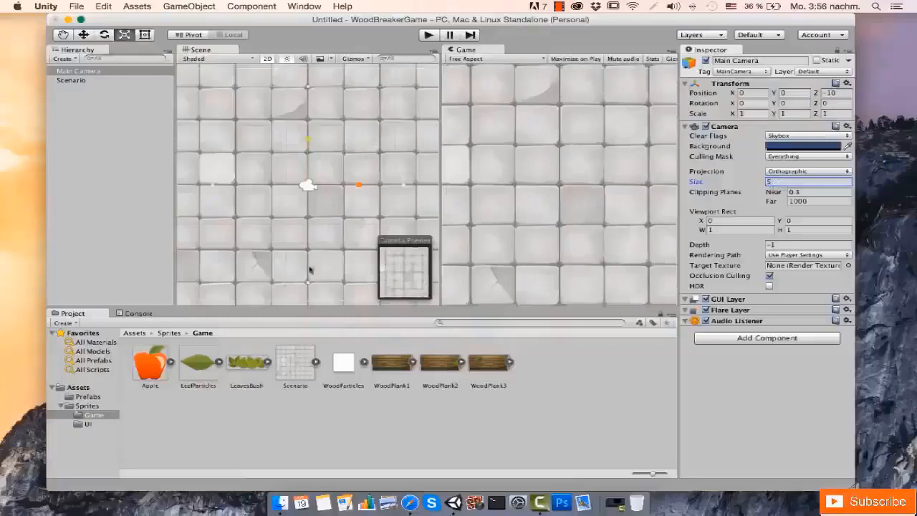
Place the LeavesBush sprite in the scene near the lower middle of the Scenario background.
scroll(309, 271, up, 1)
drag(249, 365, 306, 265)
scroll(306, 265, down, 2)
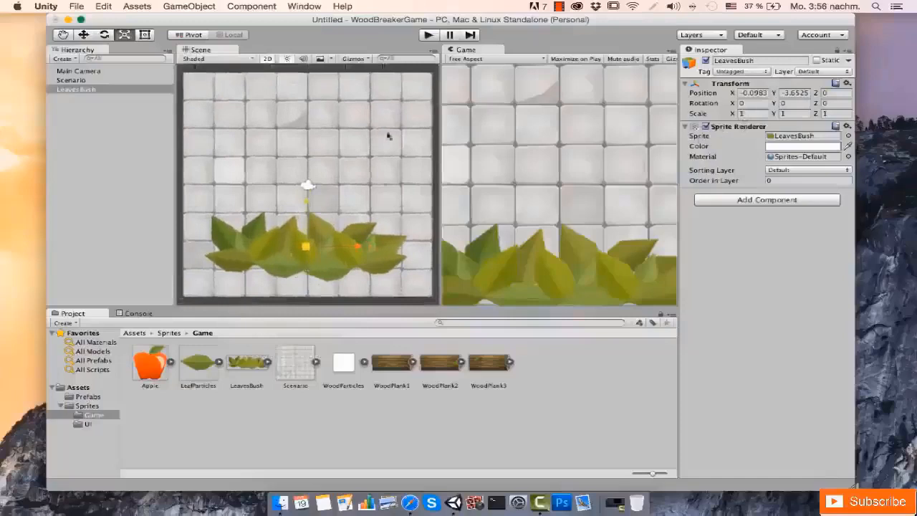
Try reducing the LeavesBush scale to 0.1 in X and Y.
click(749, 113)
text(0.1)
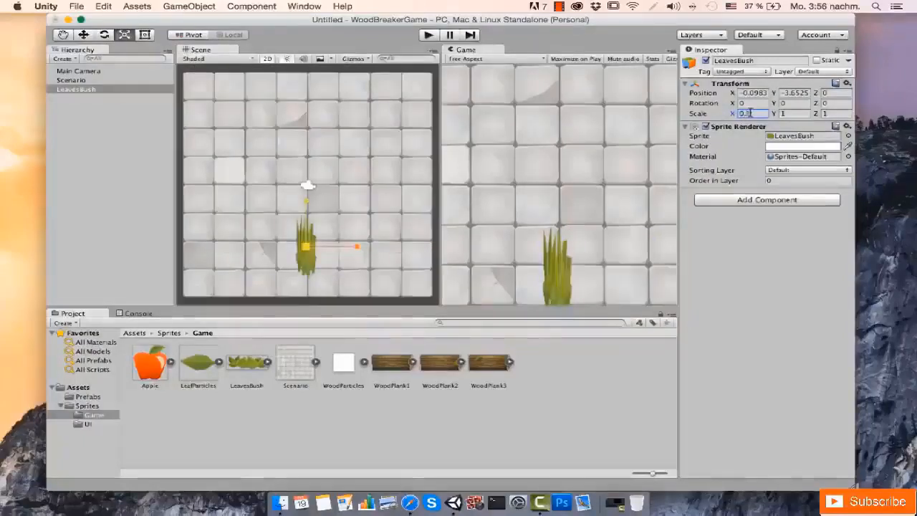
key(BackSpace)
text(3)
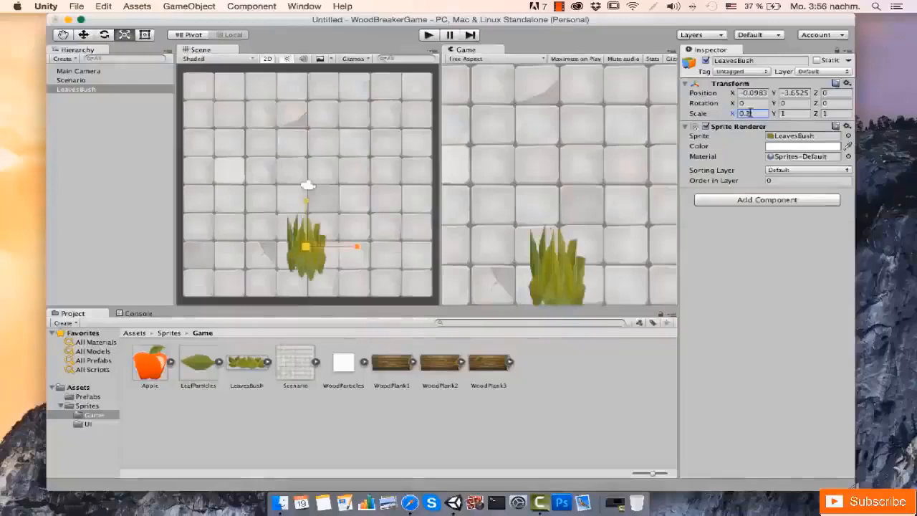
key(BackSpace)
text(2)
click(788, 114)
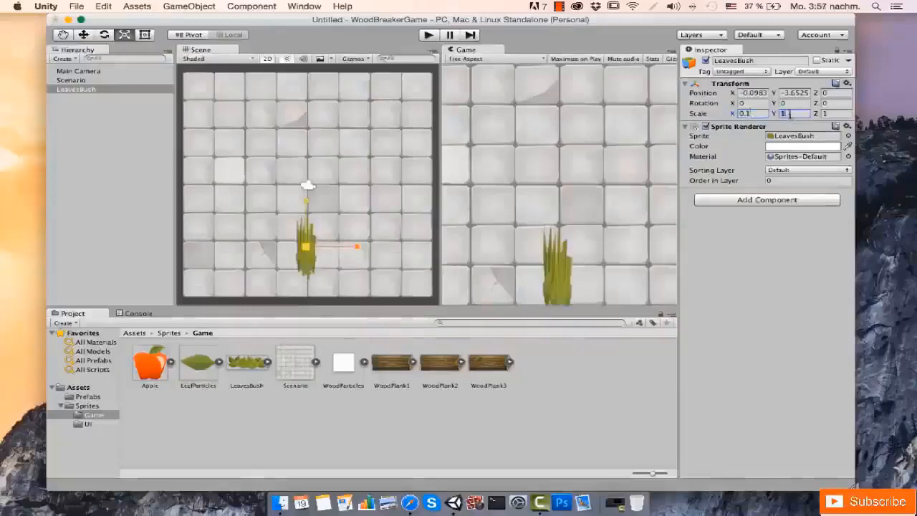
text(0.1)
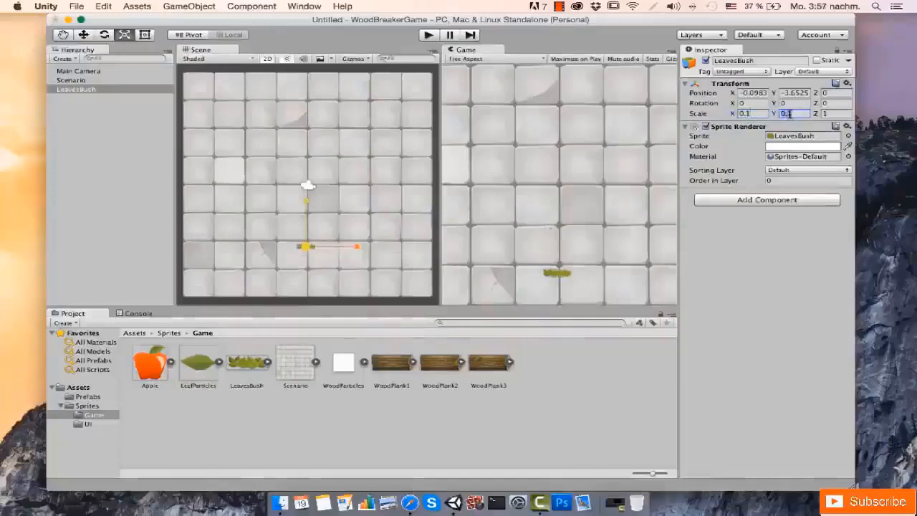
Set the LeavesBush scale to 0.2 in both X and Y, leaving Z at 1.
key(BackSpace)
text(2)
click(754, 115)
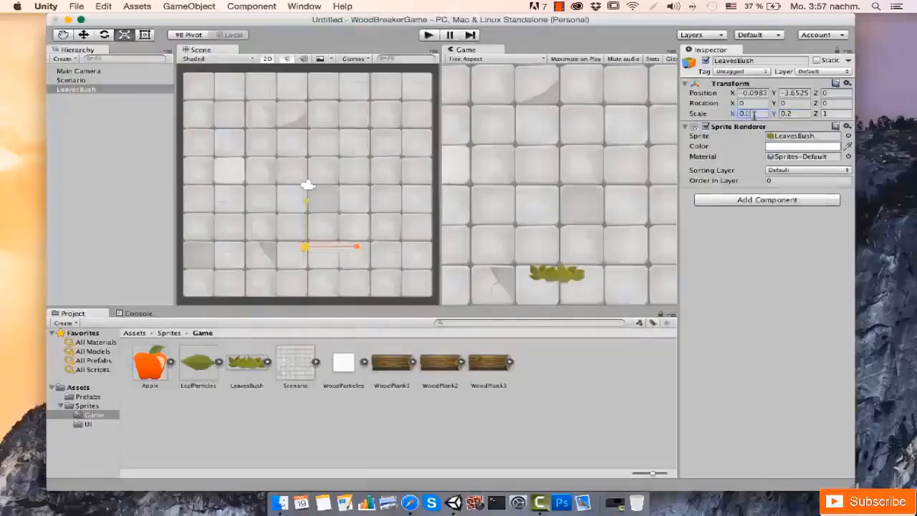
key(BackSpace)
text(2)
click(825, 103)
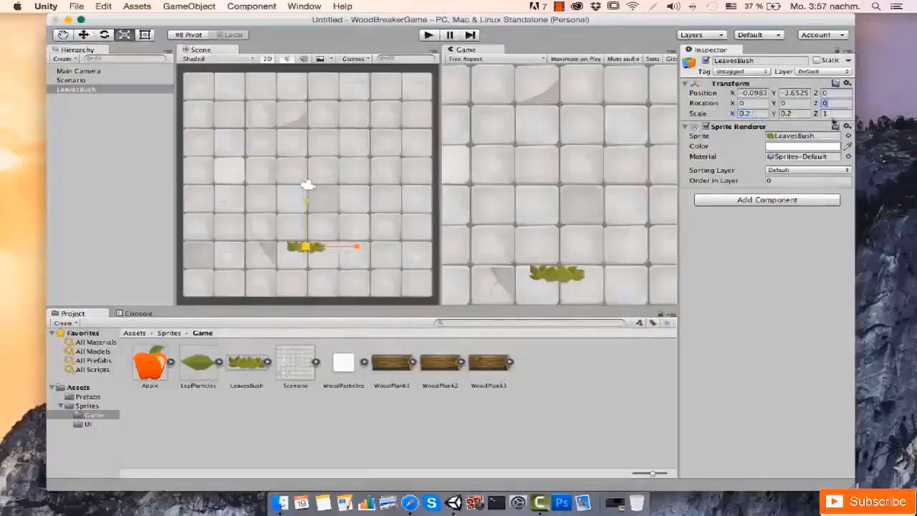
click(831, 115)
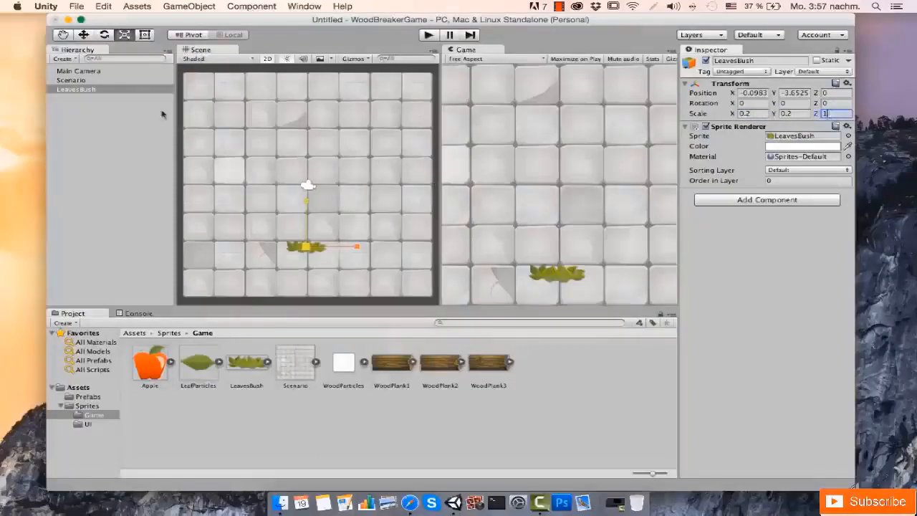
Move LeavesBush down to a Y position of about -4.6 and set its X position to 0.
click(84, 35)
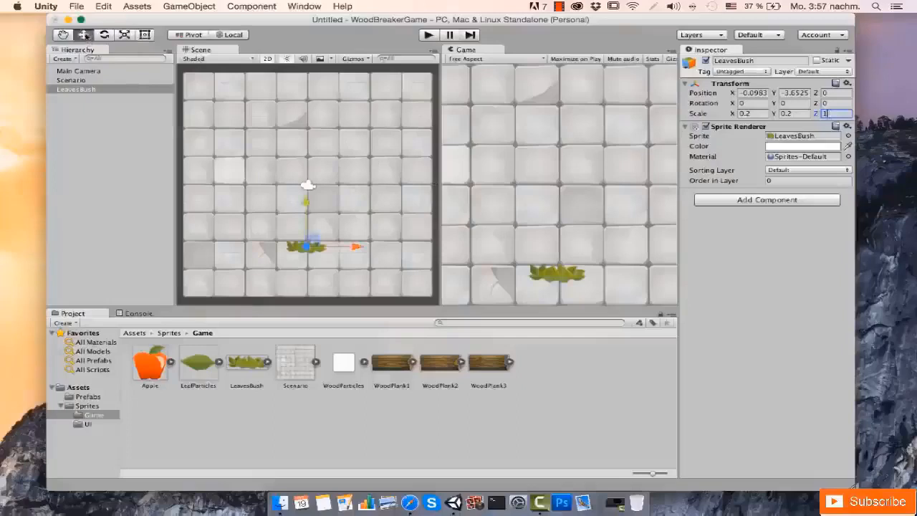
drag(307, 206, 305, 231)
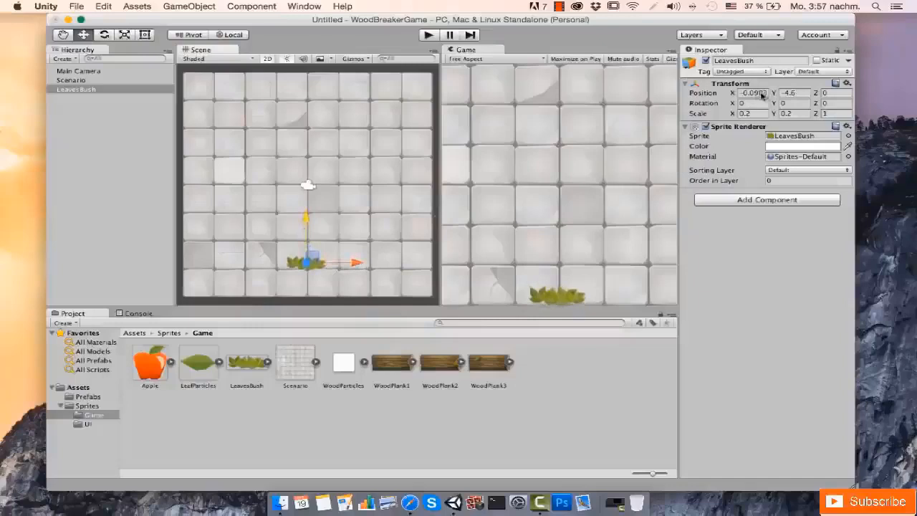
click(760, 94)
text(0)
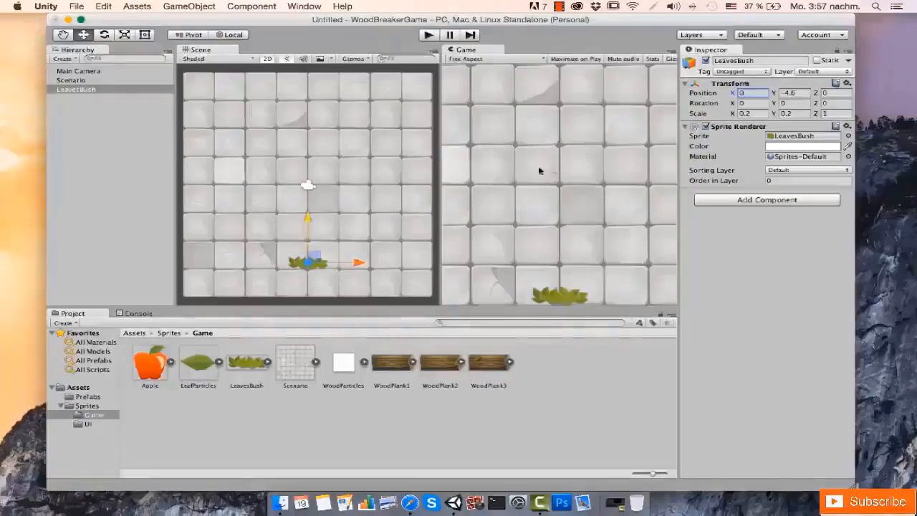
Check Scenario's Order in Layer, try -1 for LeavesBush, and set the LeavesBush Order in Layer to 1.
click(265, 172)
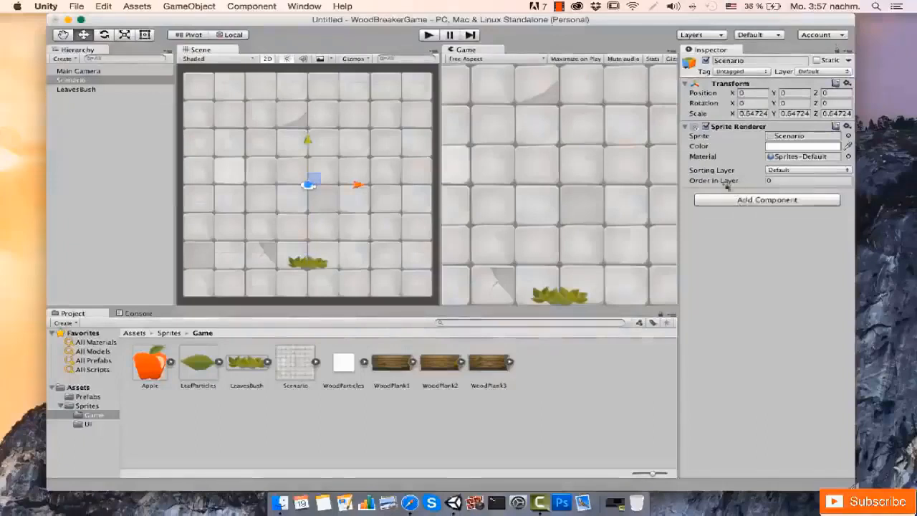
click(89, 89)
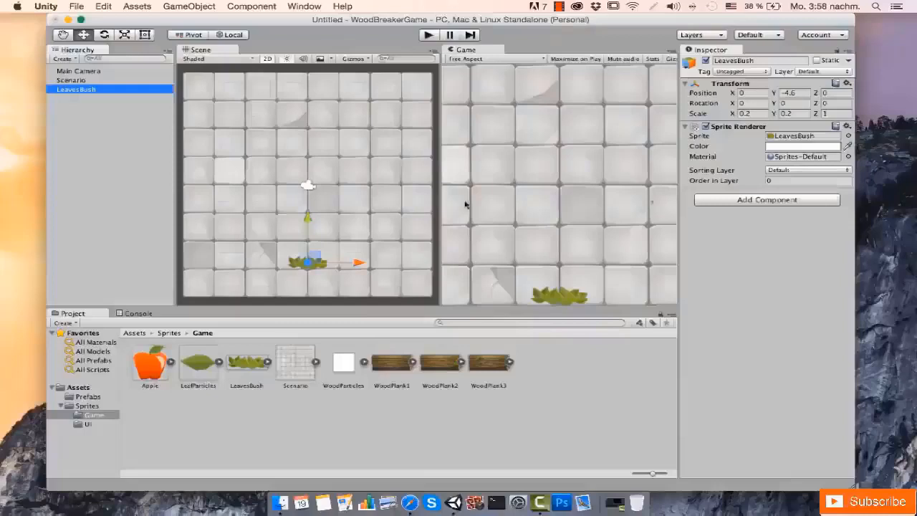
click(780, 182)
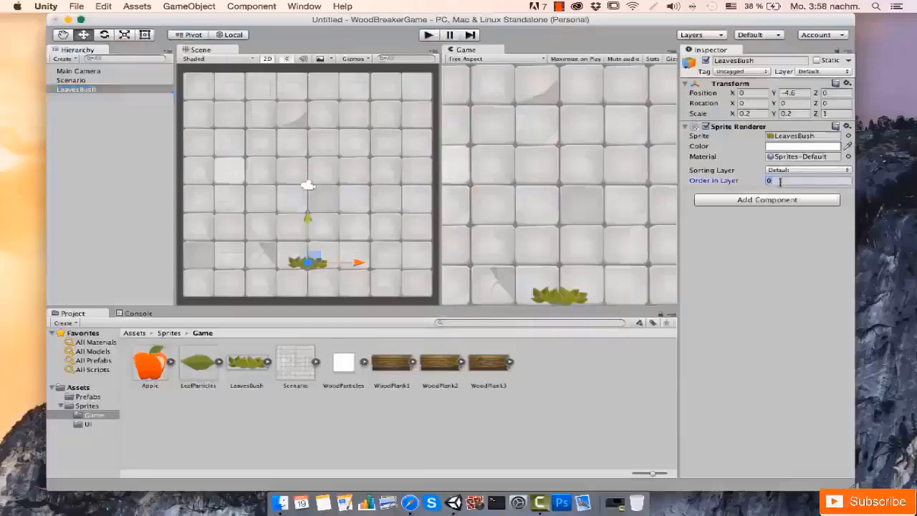
text(-1)
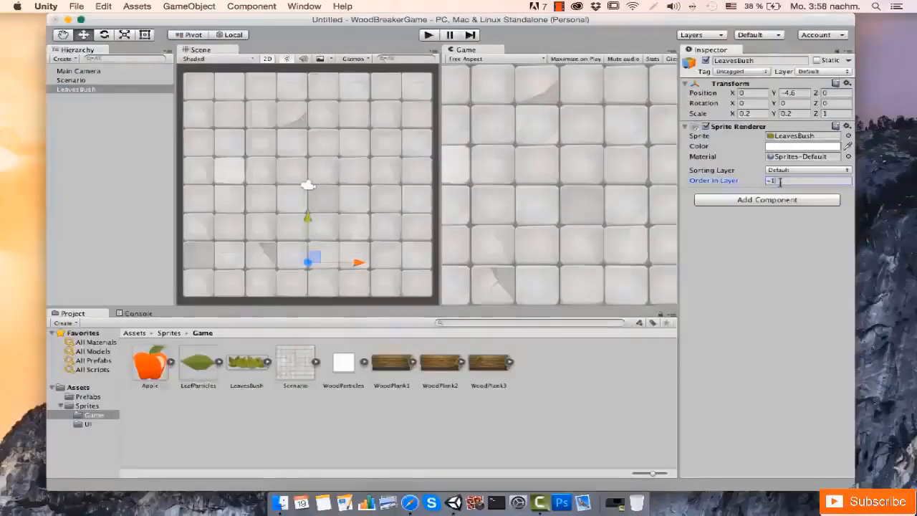
key(BackSpace)
key(BackSpace)
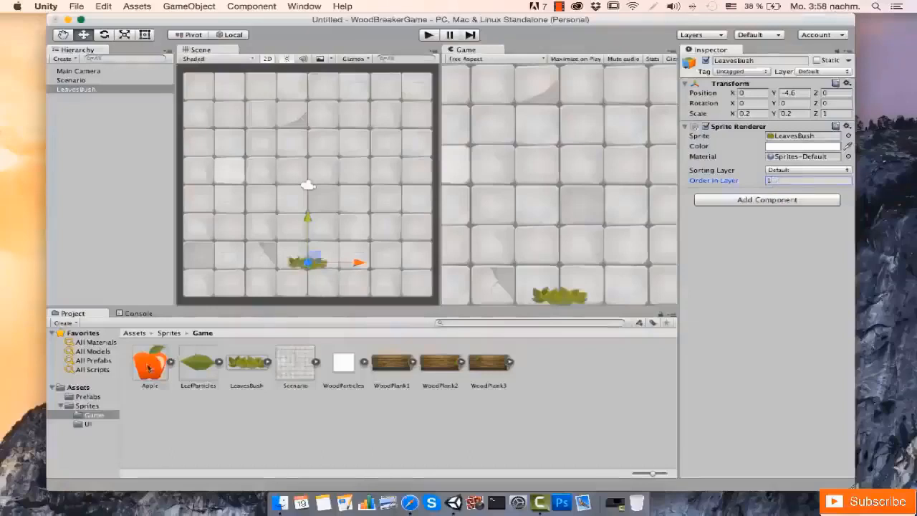
Place the Apple sprite near the middle of the Scenario background and scale it to 0.1 in X and Y.
drag(149, 369, 323, 170)
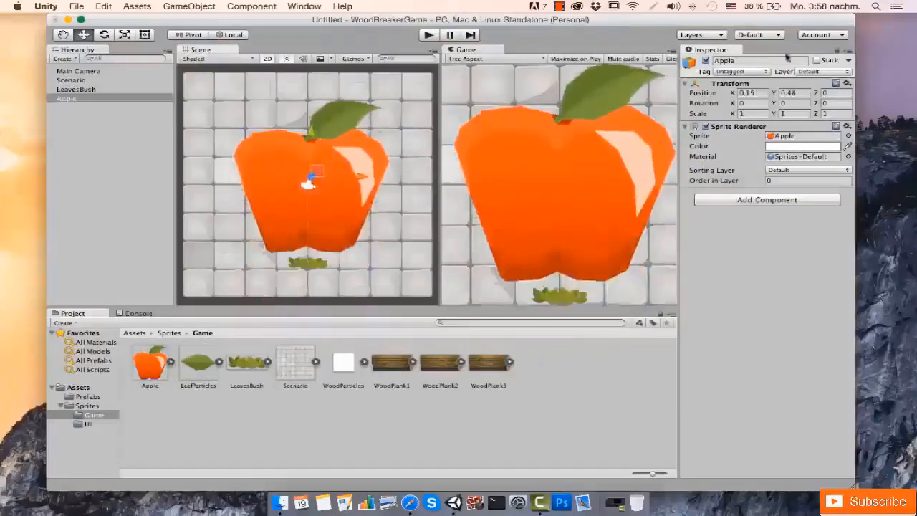
click(746, 113)
text(0.2)
click(794, 114)
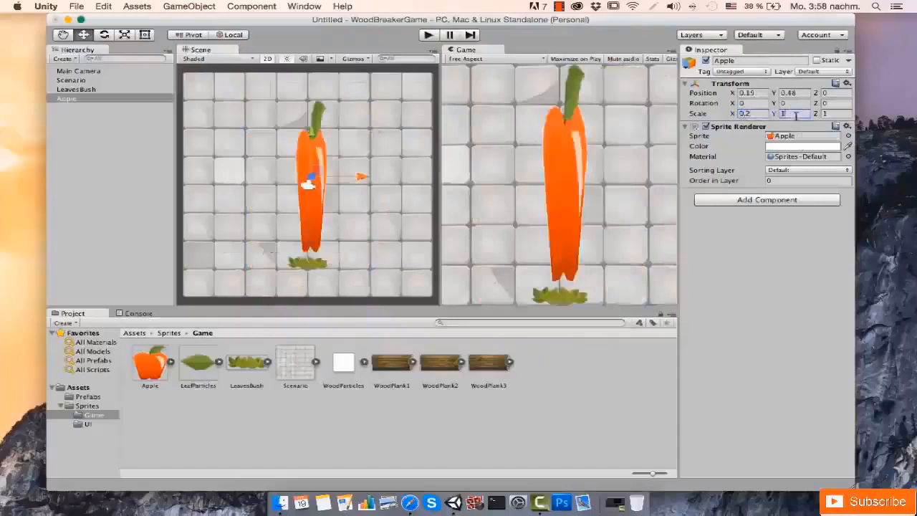
text(0.2)
key(BackSpace)
text(1)
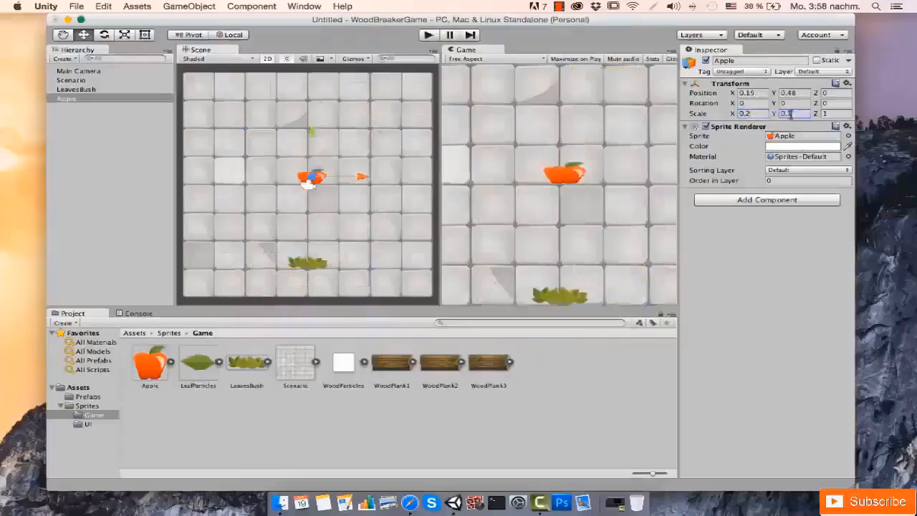
click(746, 114)
text(0.1)
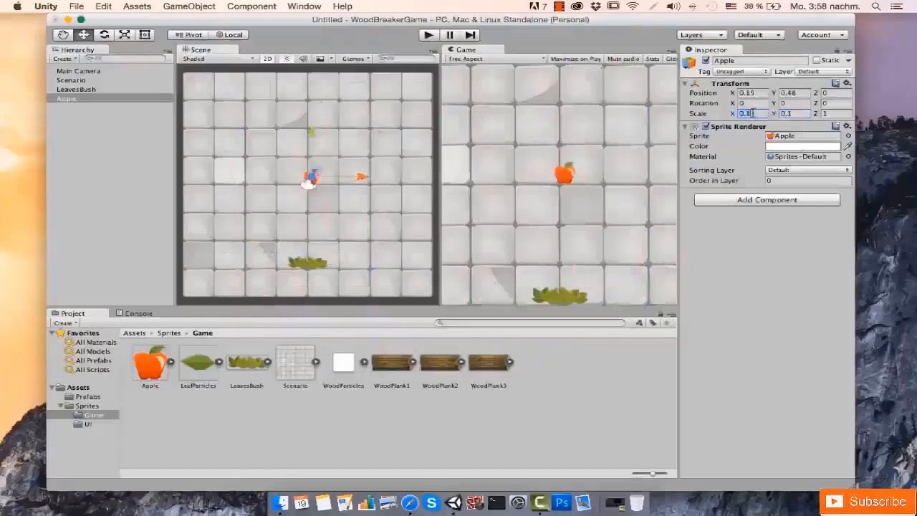
Set the Apple's X and Y scale to 0.05 and its X and Y position to 0.
text(0.05)
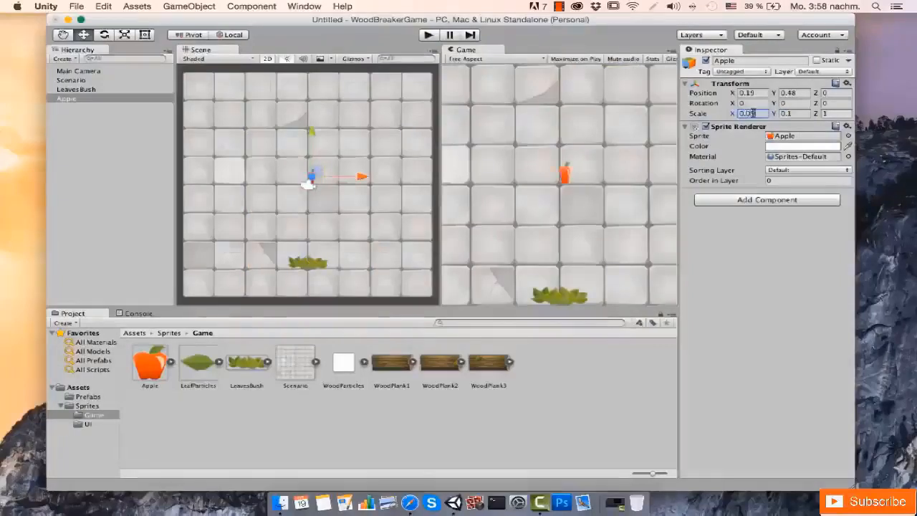
click(801, 113)
text(0.05)
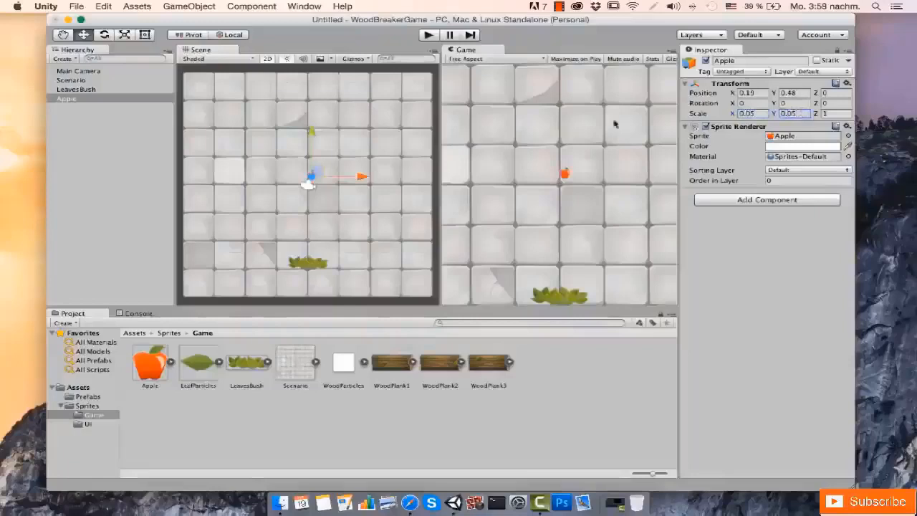
scroll(328, 107, down, 1)
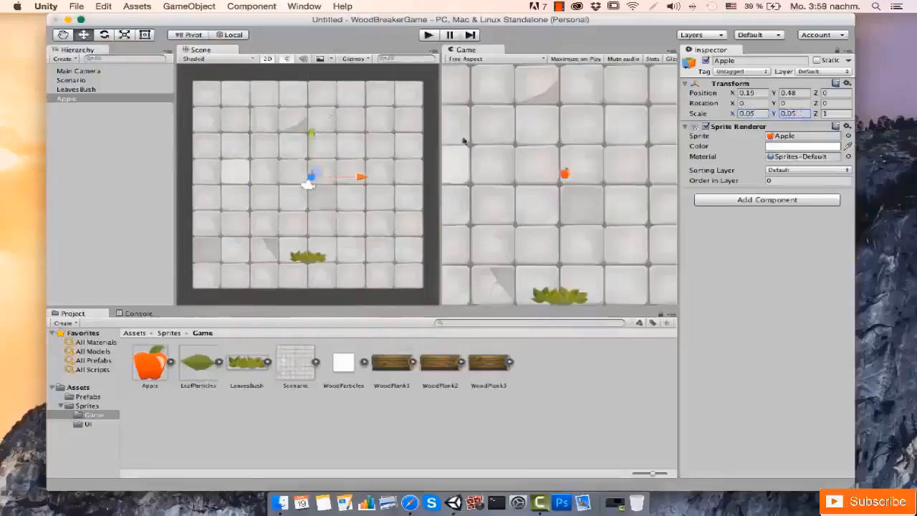
click(753, 93)
text(0)
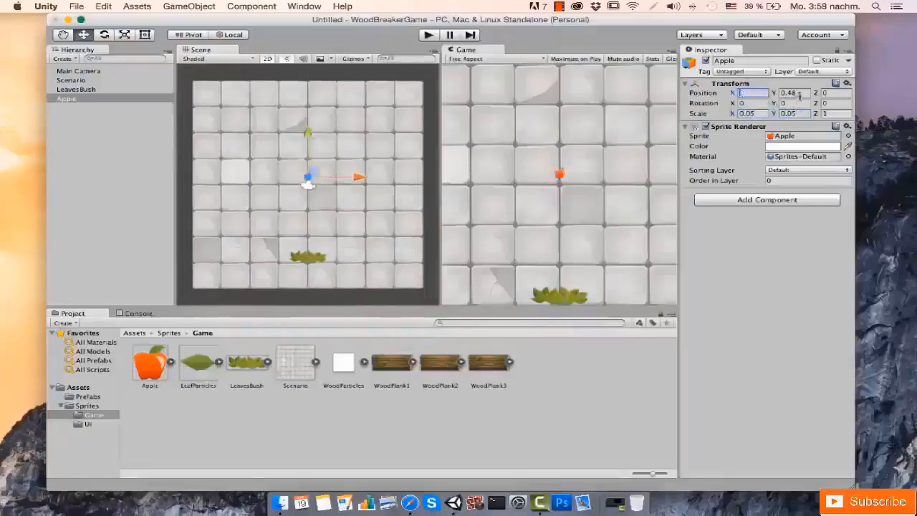
click(791, 94)
text(0)
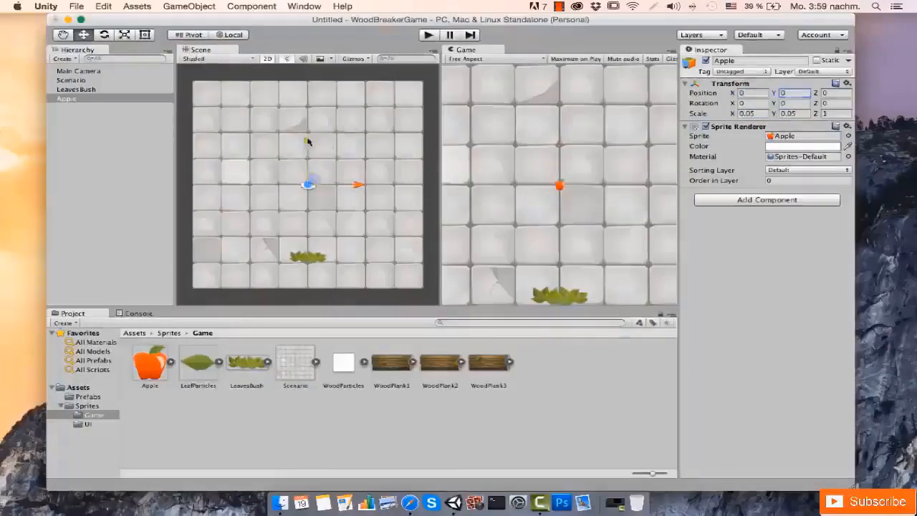
Move the Apple down to a Y position of about -3.08 above the bush and set its Order in Layer to 1.
drag(306, 142, 302, 219)
click(794, 181)
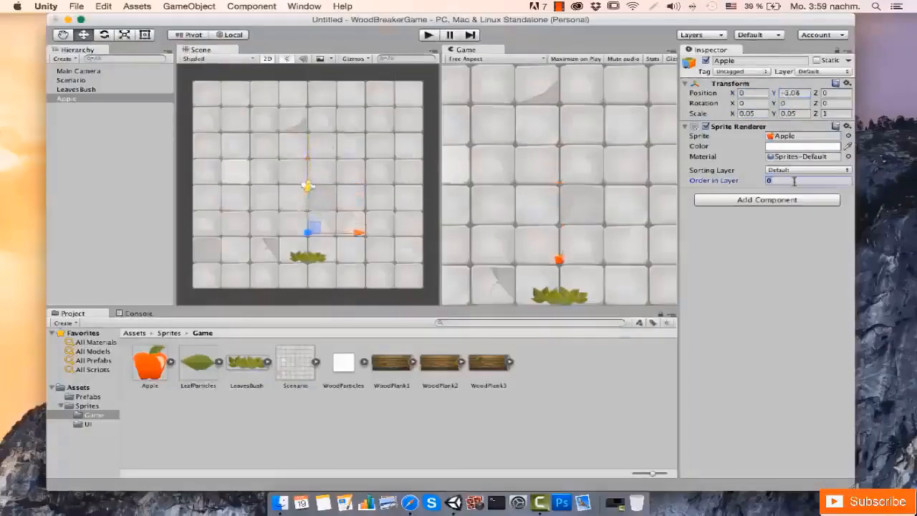
text(1)
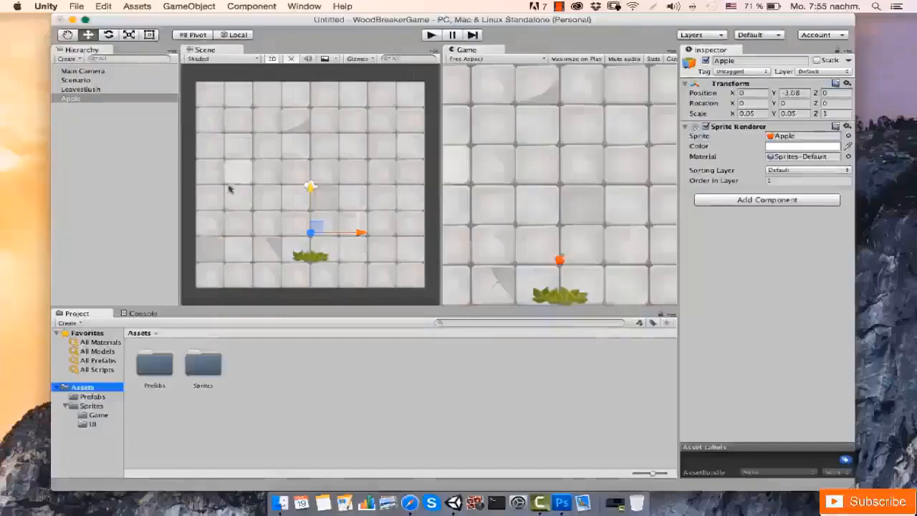
Select LeavesBush and move it along its X axis to an X position of about 1.24.
double_click(99, 90)
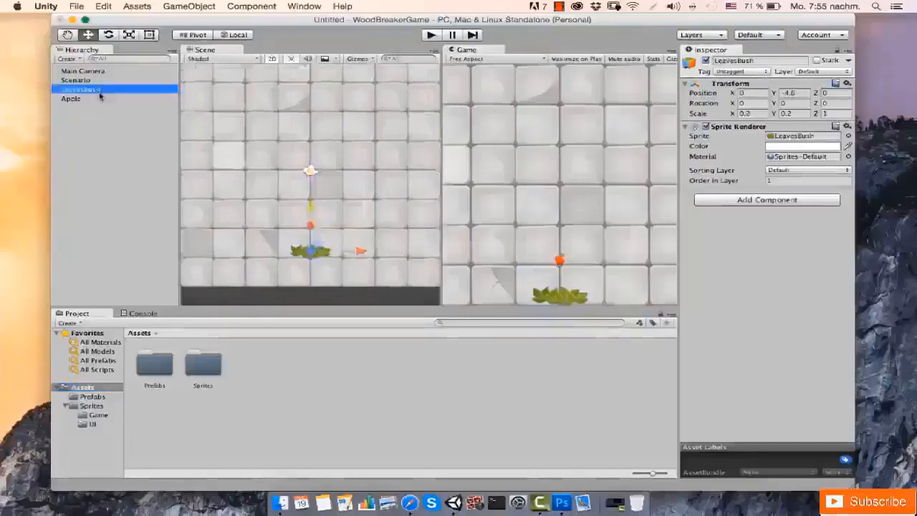
scroll(335, 251, down, 5)
scroll(335, 254, up, 3)
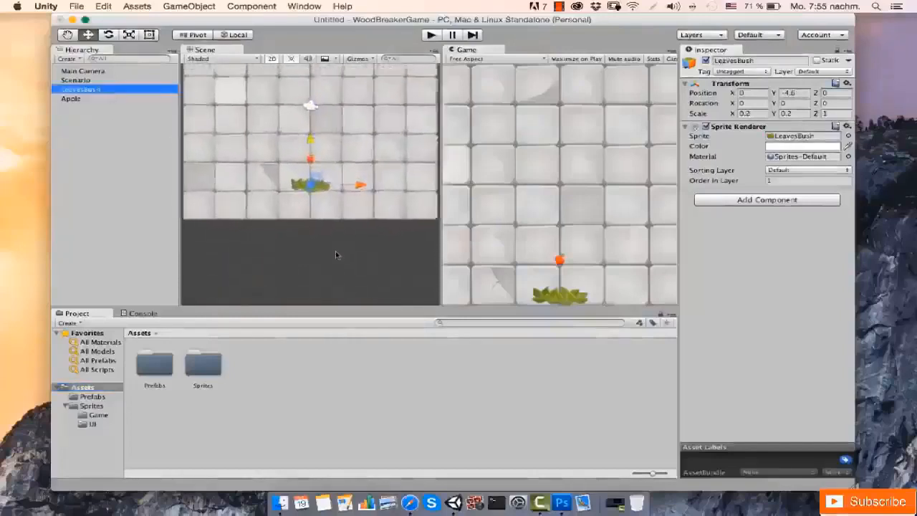
drag(310, 184, 375, 199)
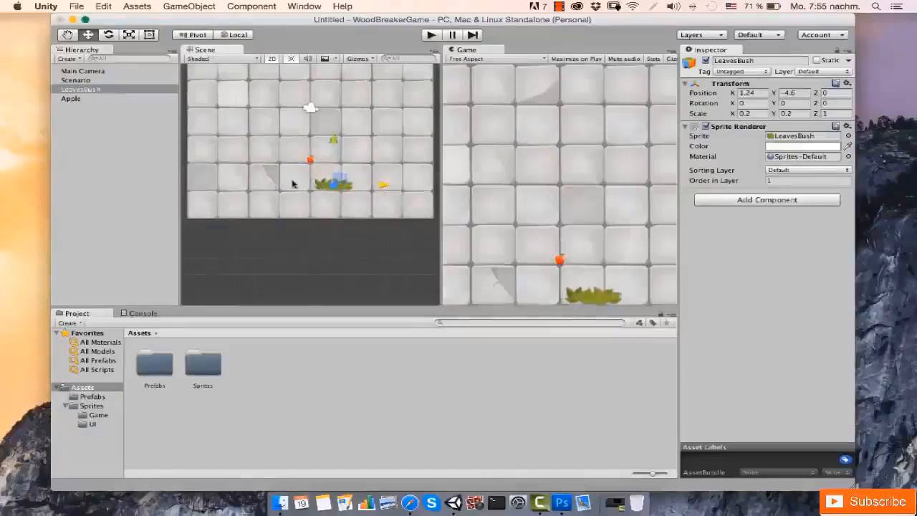
Examine the LeavesBush move axes in the scene, and switch to Photoshop to view the sketch of the bush's axes and Vector3.right.
scroll(315, 189, up, 3)
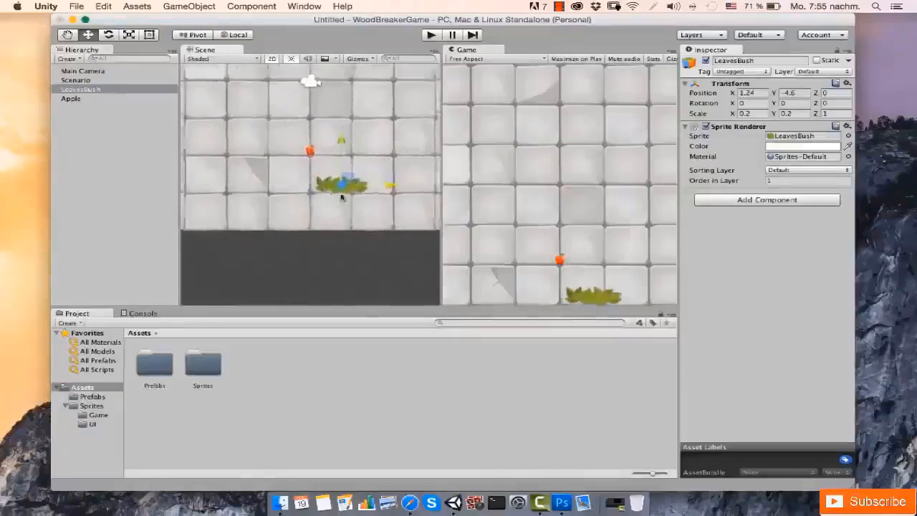
scroll(340, 198, down, 2)
scroll(338, 199, up, 2)
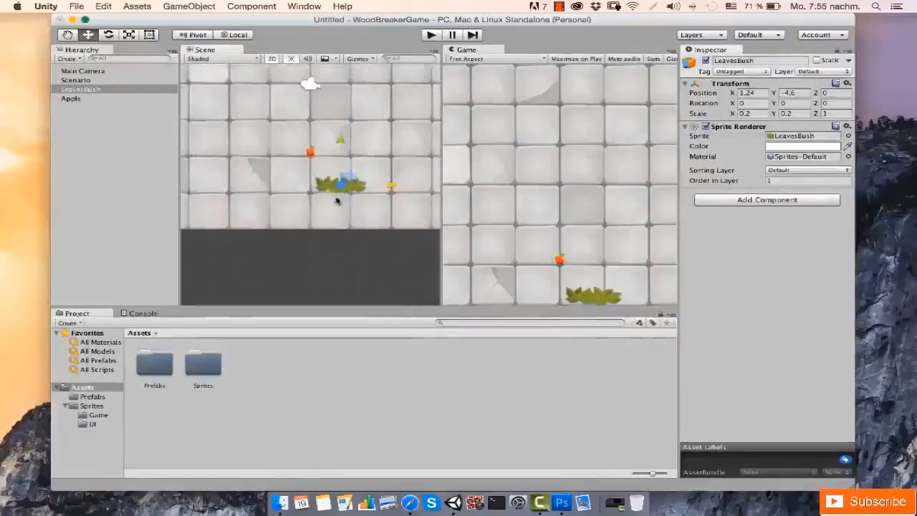
scroll(340, 201, up, 1)
scroll(395, 259, up, 1)
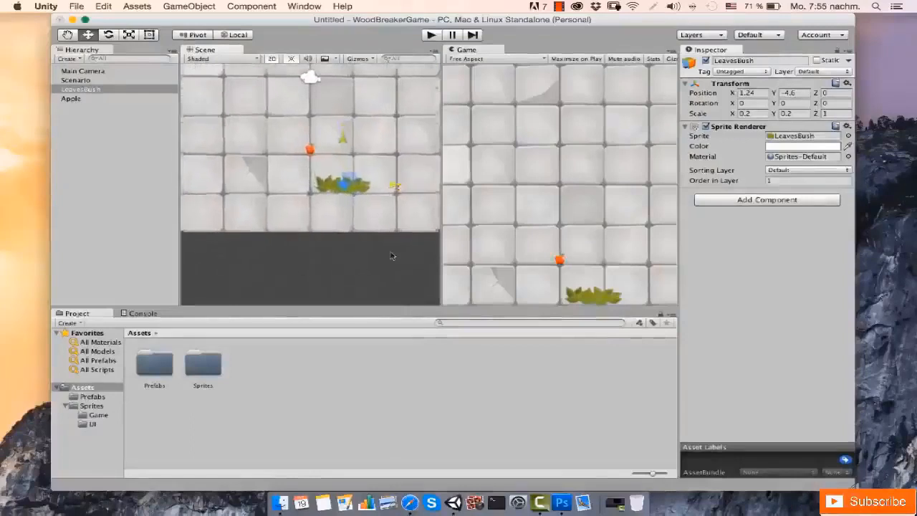
scroll(391, 255, up, 1)
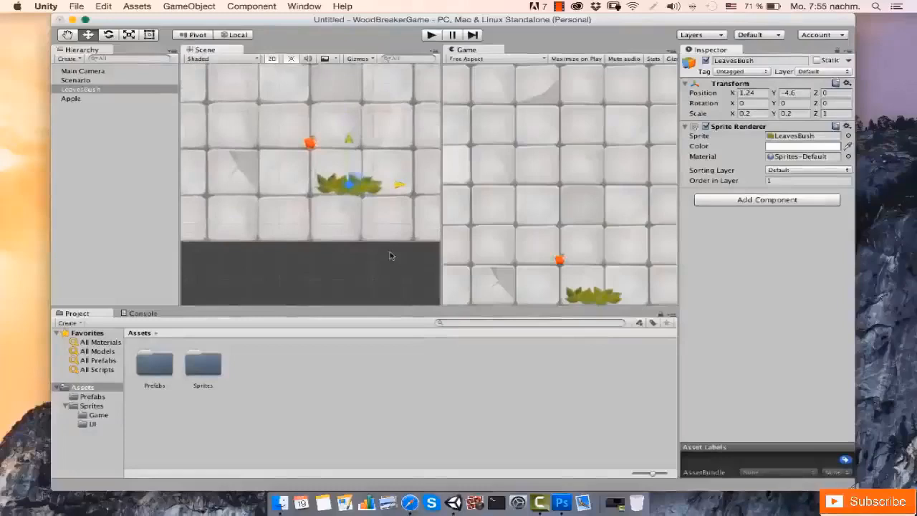
click(563, 501)
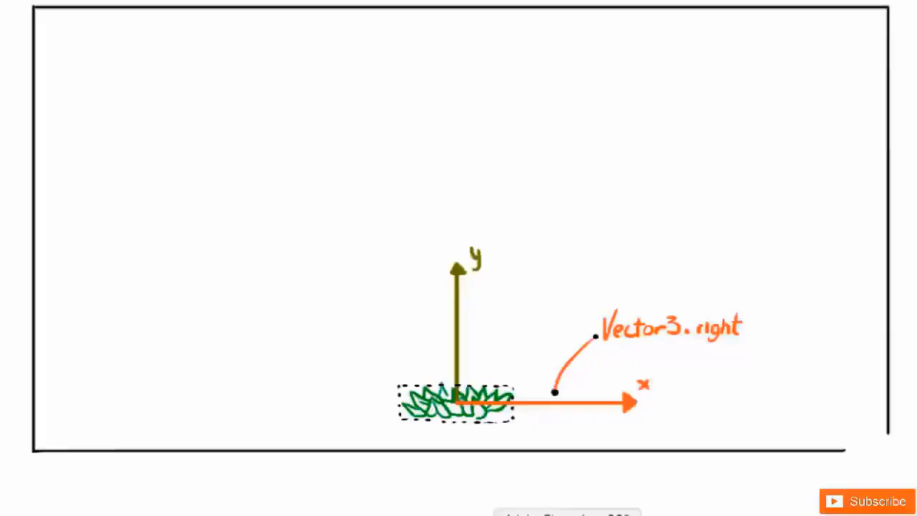